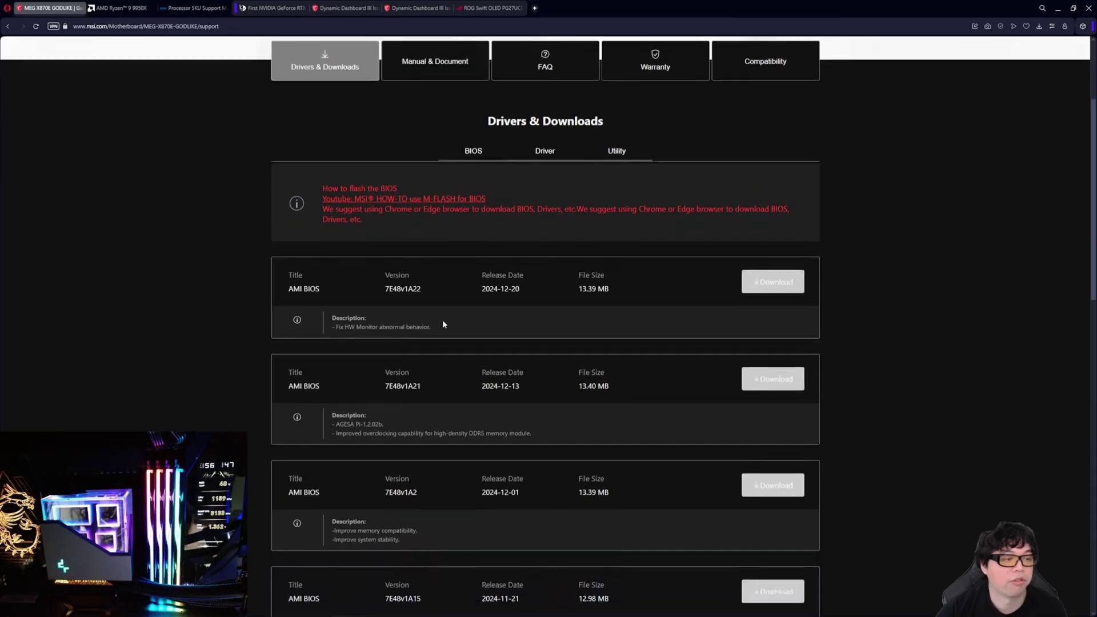
Scroll the MSI BIOS list and highlight the 7E48v1A22 release date, 2024-12-20
scroll(442, 320, down, 3)
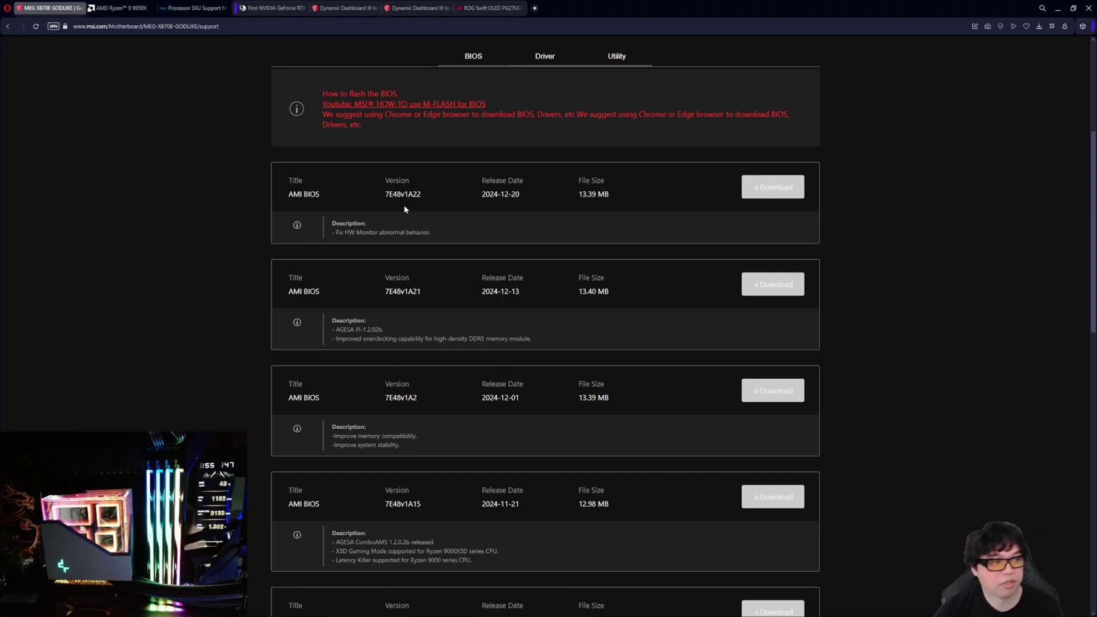
scroll(419, 242, up, 5)
scroll(419, 245, down, 1)
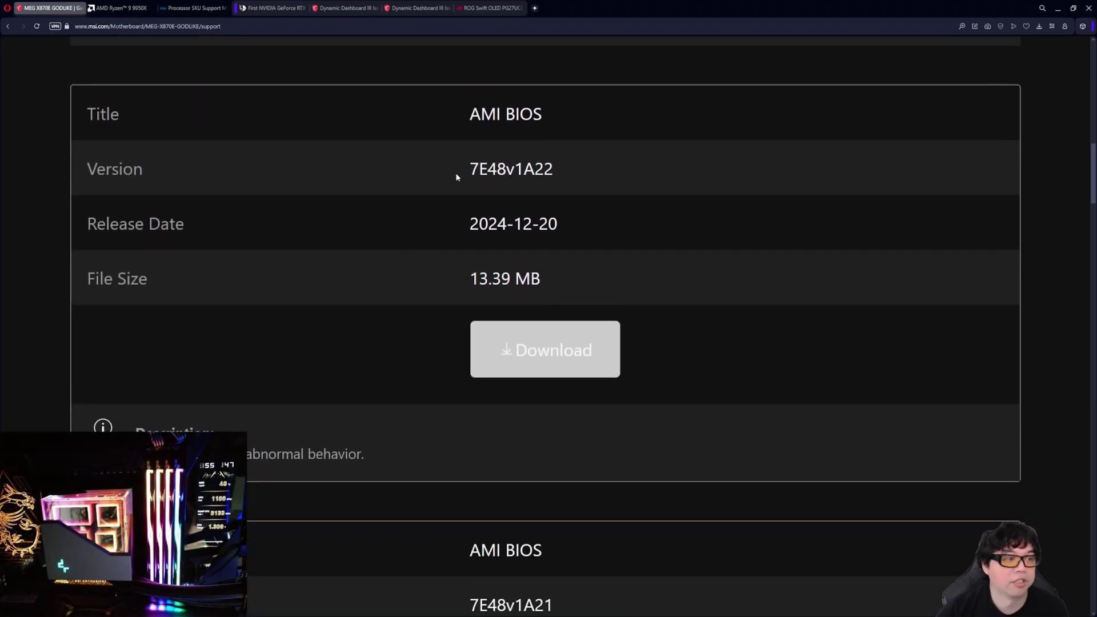
drag(523, 169, 546, 168)
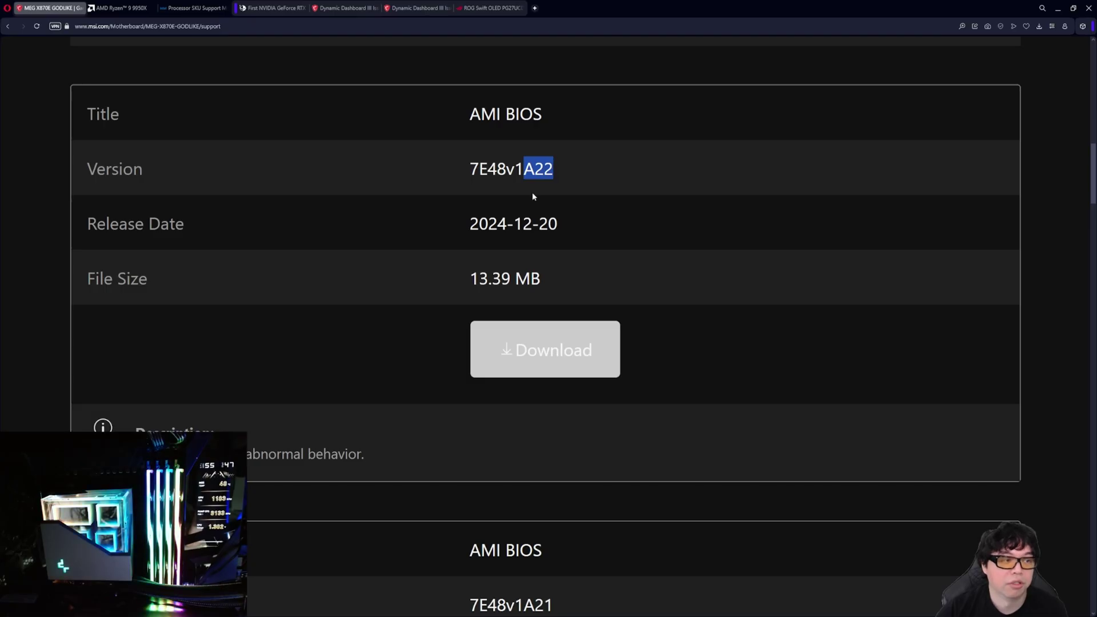
drag(514, 224, 540, 224)
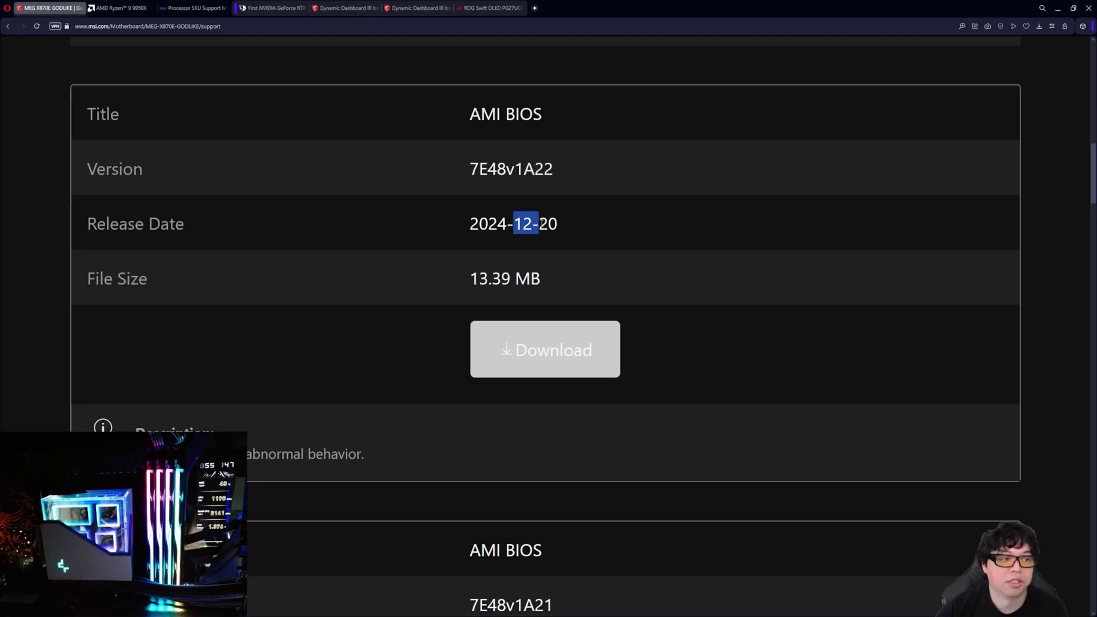
click(456, 227)
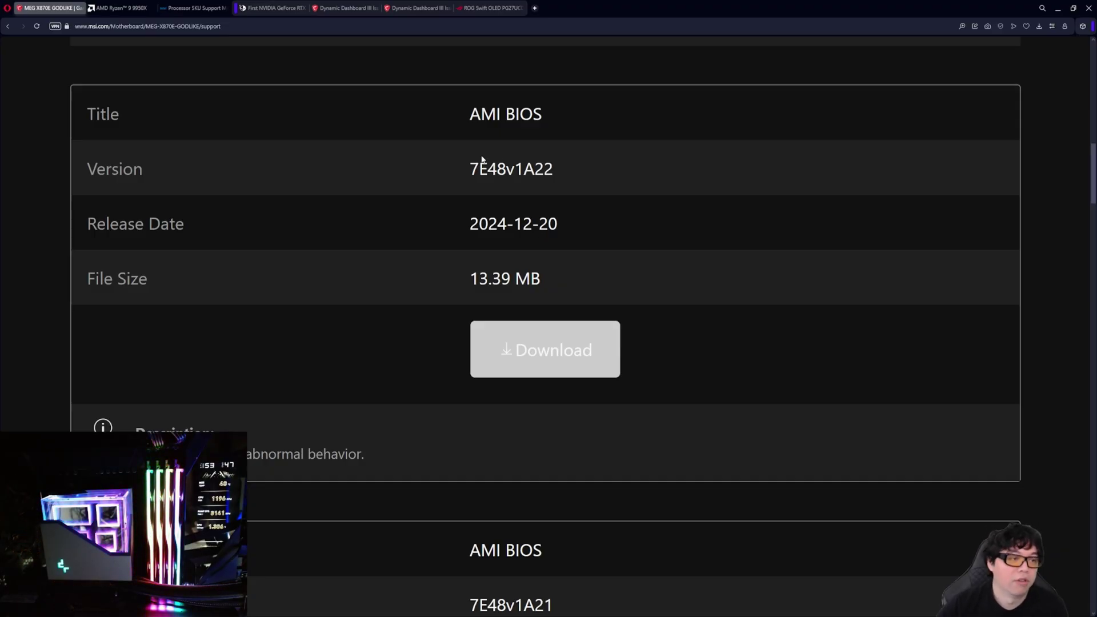
Highlight version 7E48v1A22 and its 'Fix HW Monitor abnormal behavior' description
drag(479, 160, 608, 176)
click(643, 194)
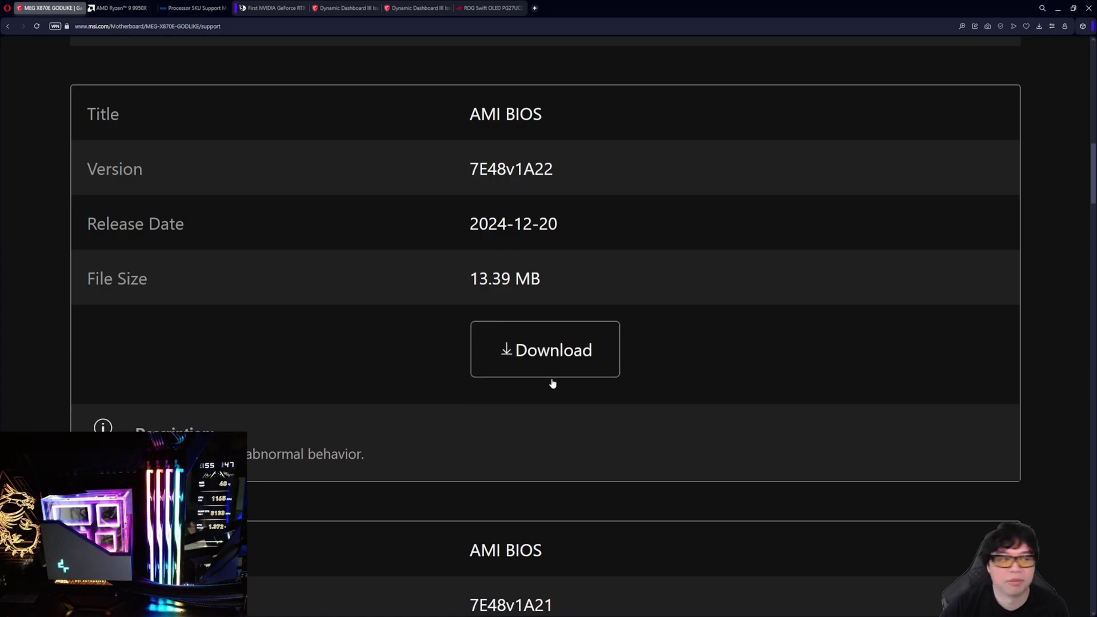
scroll(553, 383, down, 3)
drag(144, 244, 365, 246)
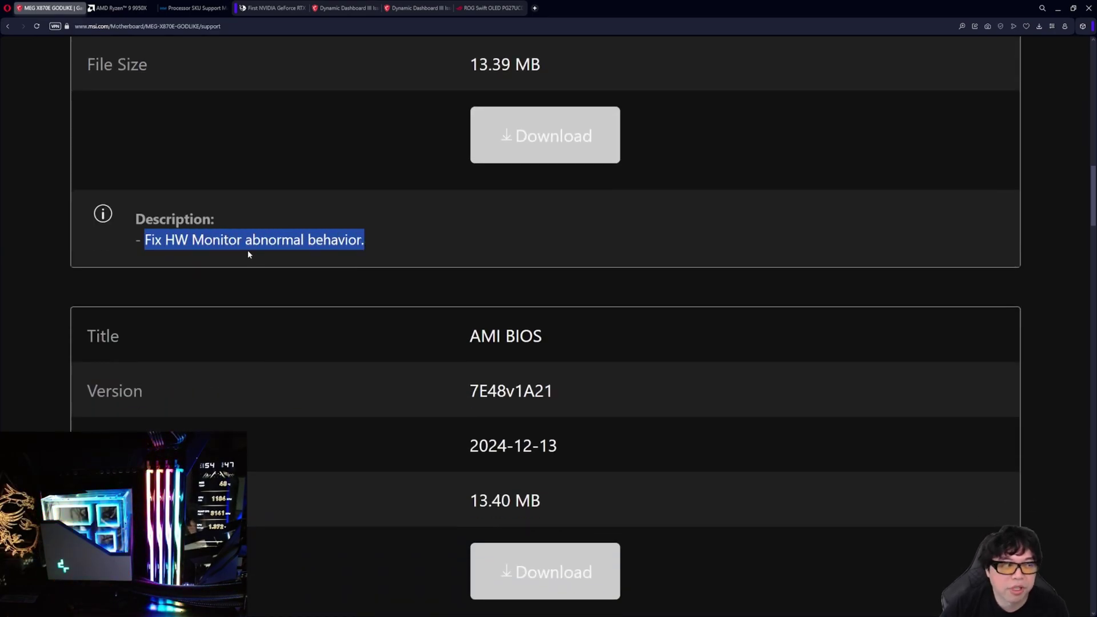
drag(144, 243, 350, 241)
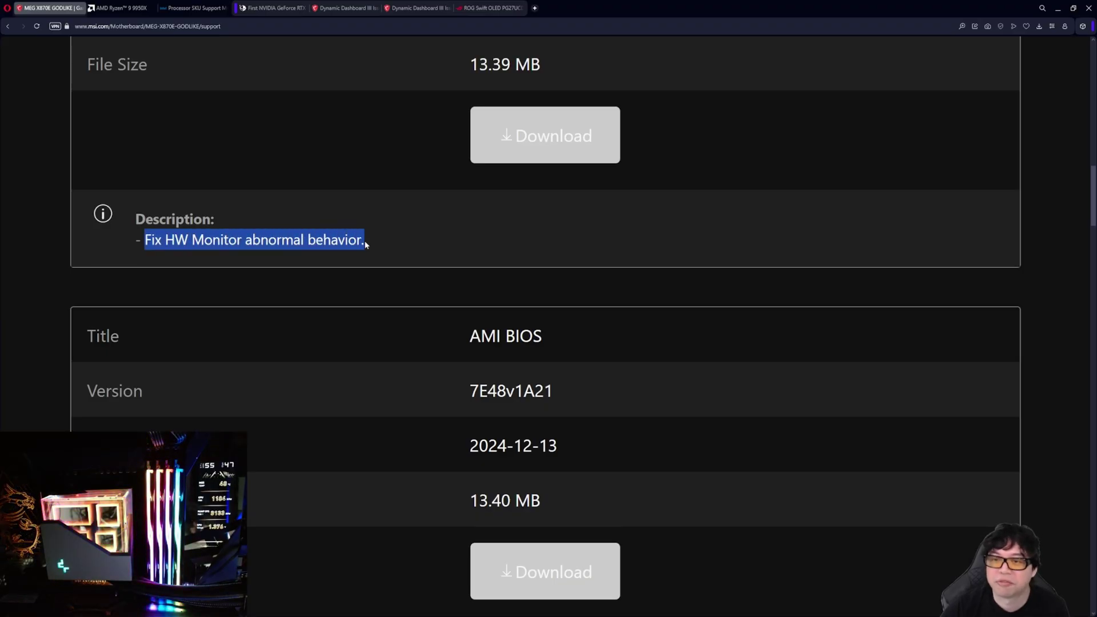
scroll(400, 252, up, 3)
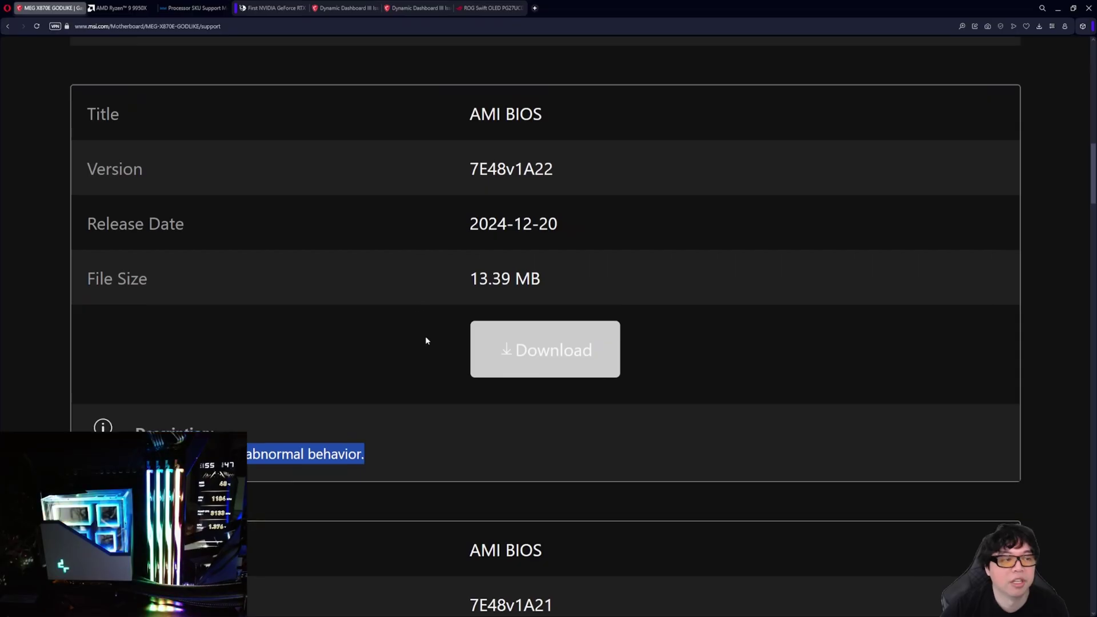
drag(475, 169, 594, 170)
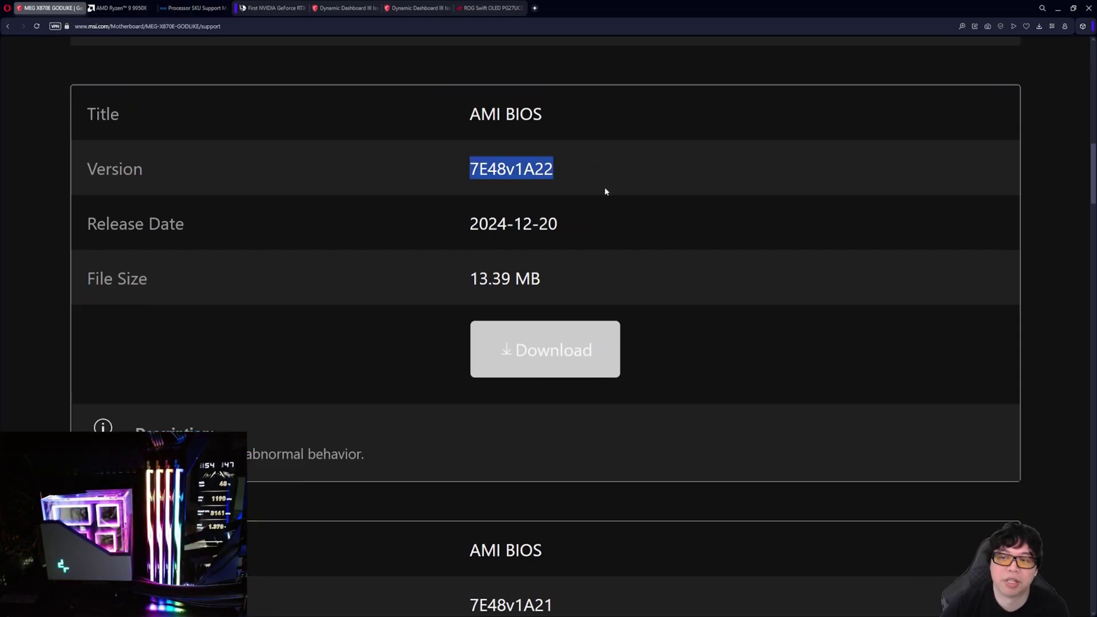
click(589, 191)
Scroll down to BIOS 7E48v1A15 and highlight its AGESA ComboAM5 1.2.0.2b description and version
scroll(572, 193, down, 1)
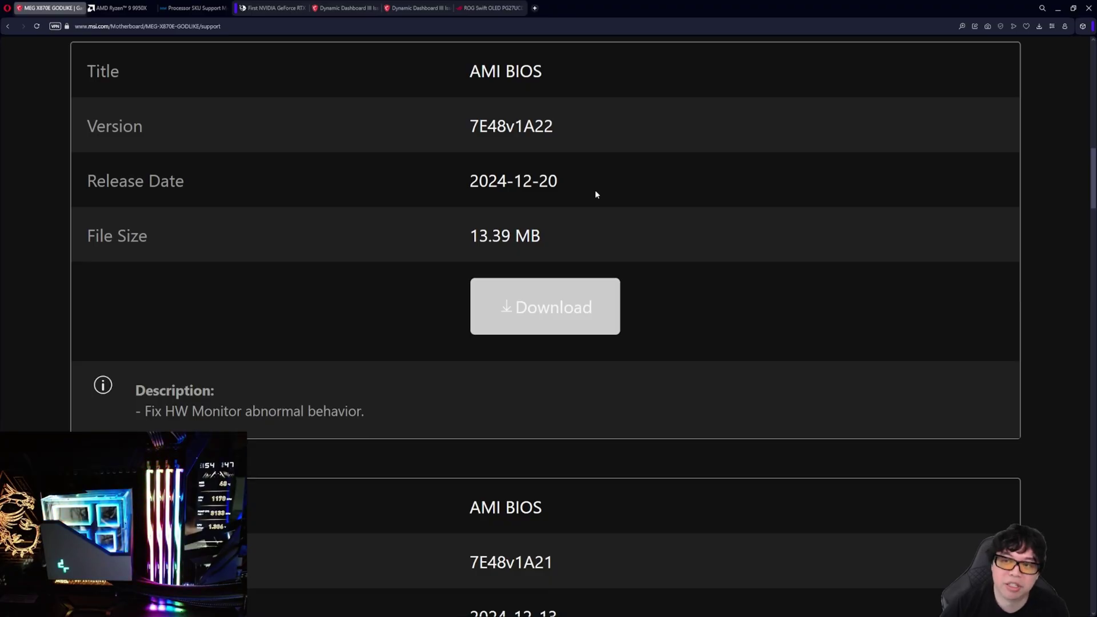
scroll(596, 195, down, 20)
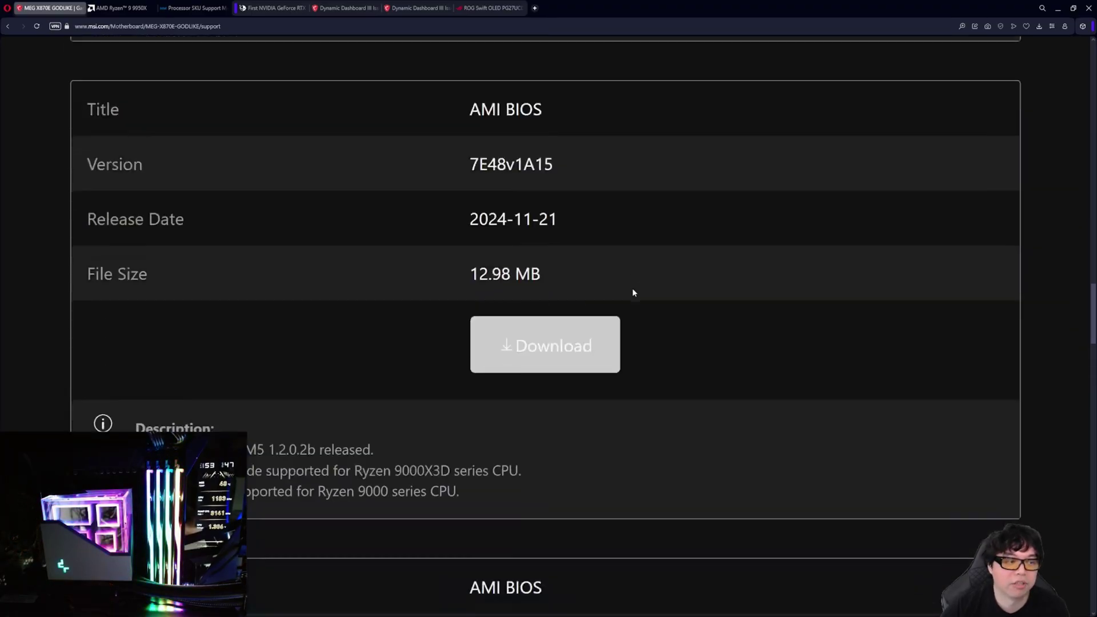
scroll(633, 292, up, 1)
scroll(543, 229, down, 1)
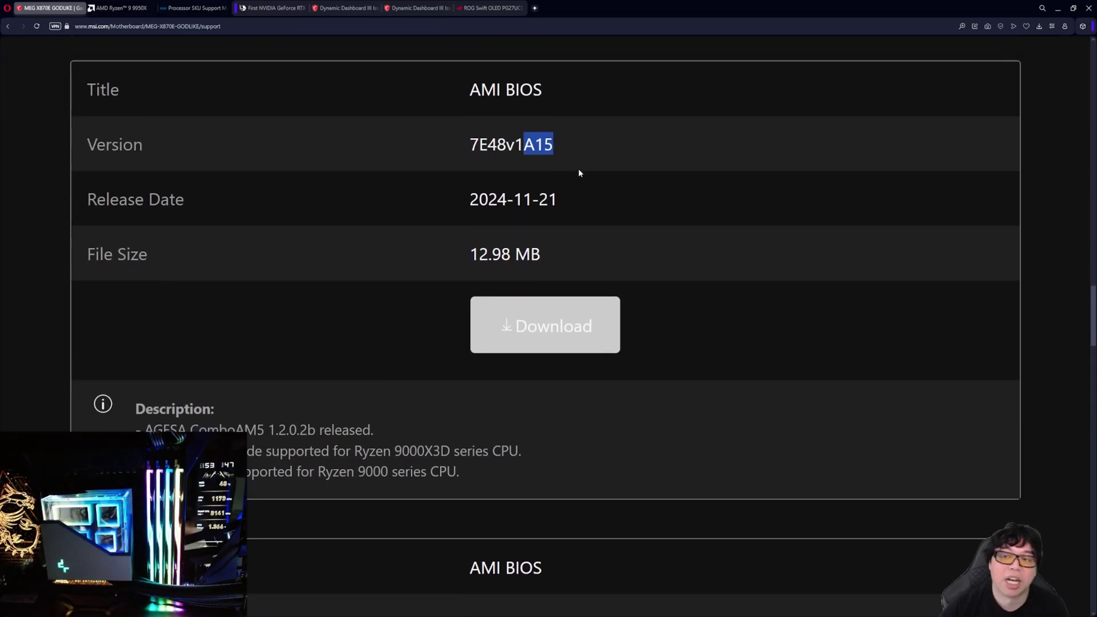
scroll(579, 171, down, 1)
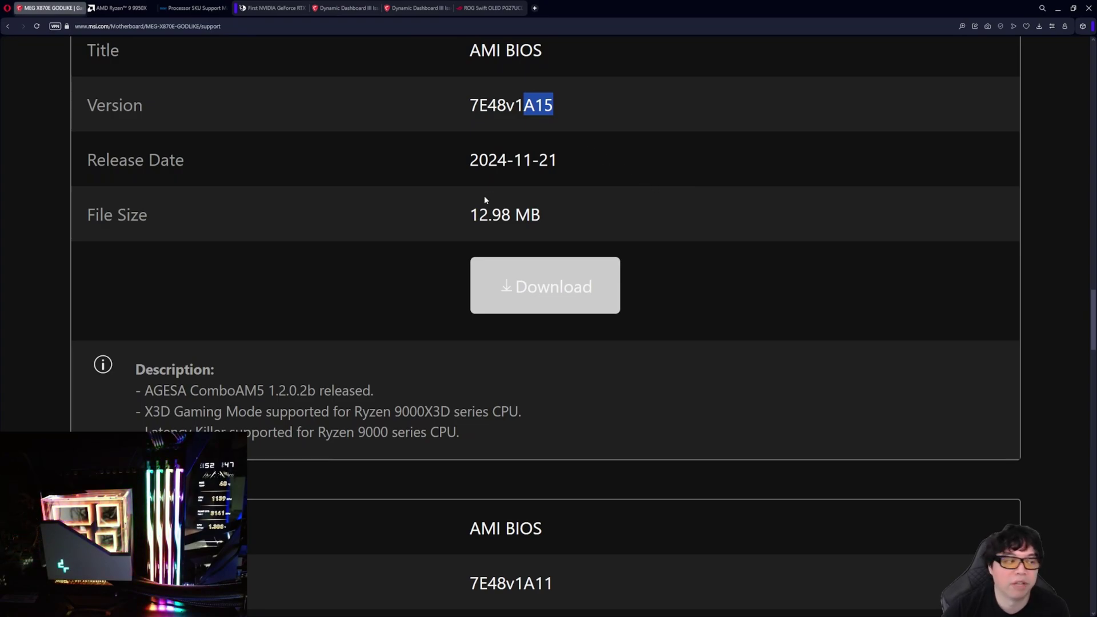
scroll(409, 295, down, 3)
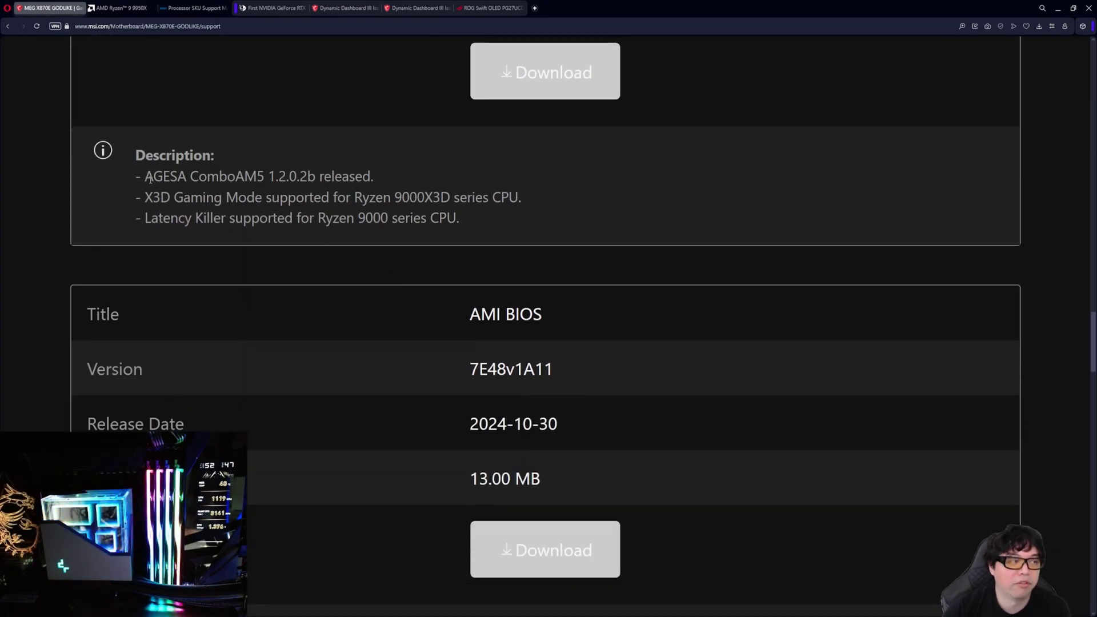
drag(149, 178, 362, 175)
click(333, 201)
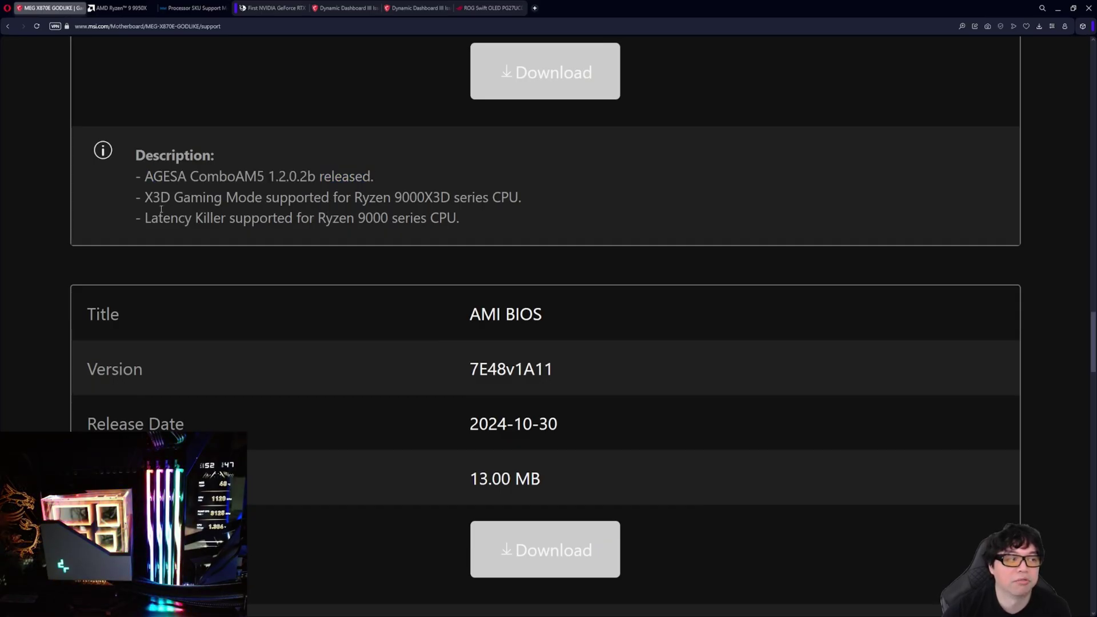
scroll(349, 289, up, 4)
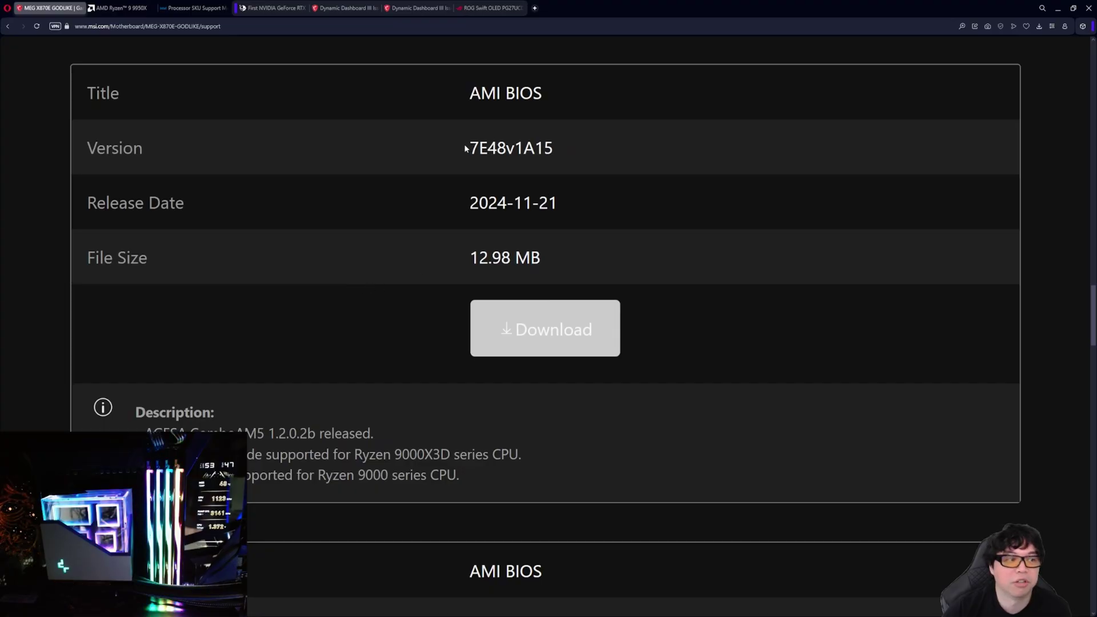
drag(466, 148, 554, 171)
click(611, 207)
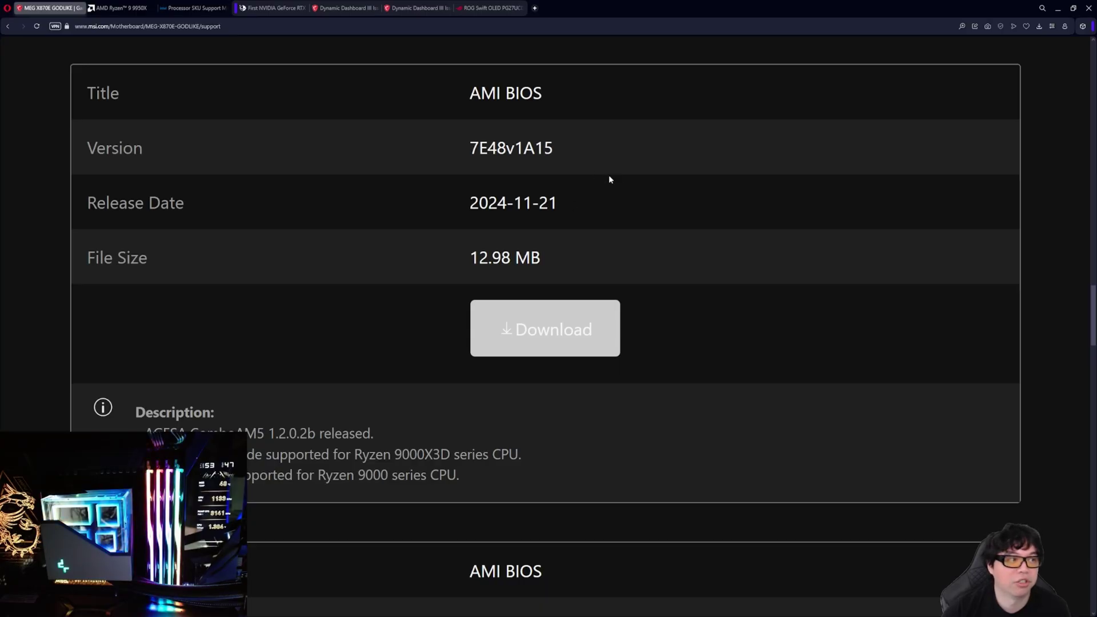
Switch to the Dynamic Dashboard III forum thread and scroll through its posts and solution
click(340, 8)
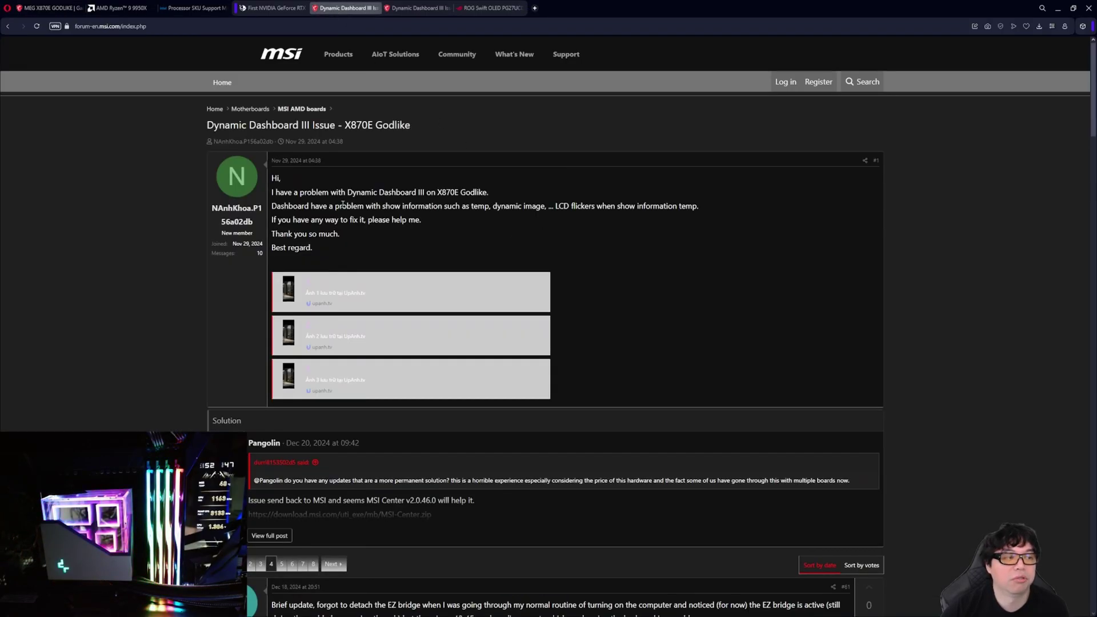
scroll(394, 216, down, 1)
scroll(400, 217, up, 1)
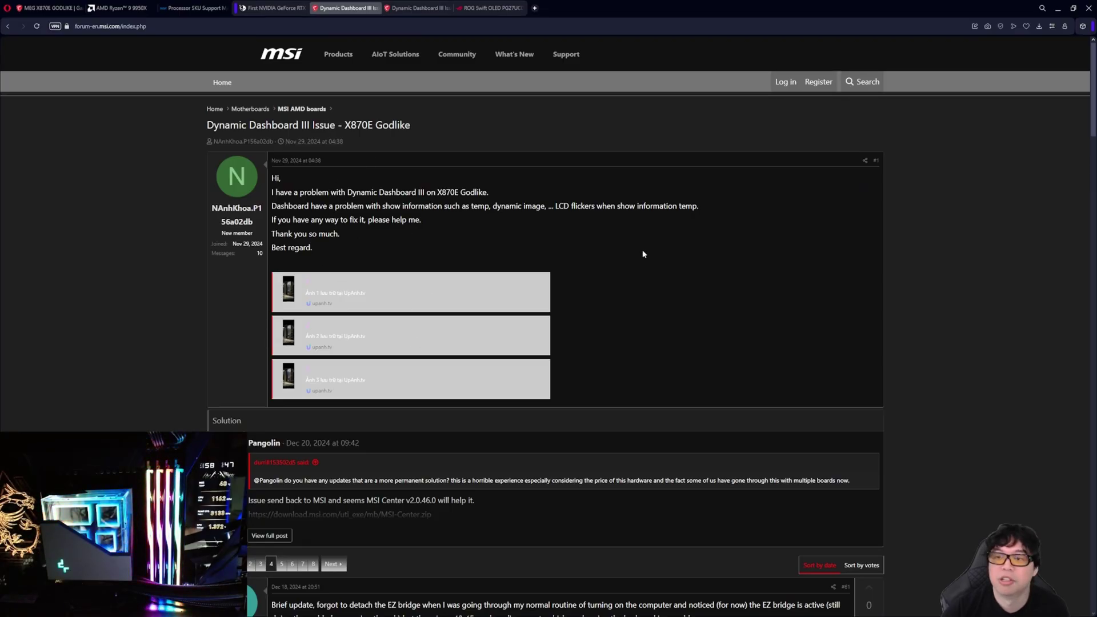
scroll(561, 330, down, 5)
scroll(441, 285, down, 4)
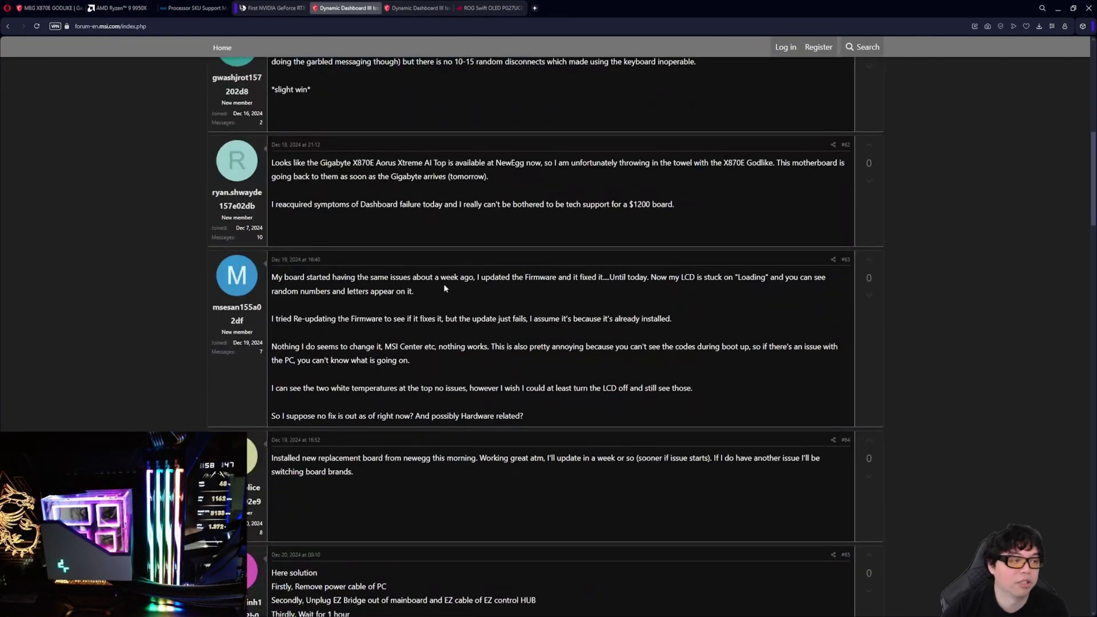
scroll(440, 286, up, 4)
scroll(429, 292, down, 10)
scroll(420, 299, up, 15)
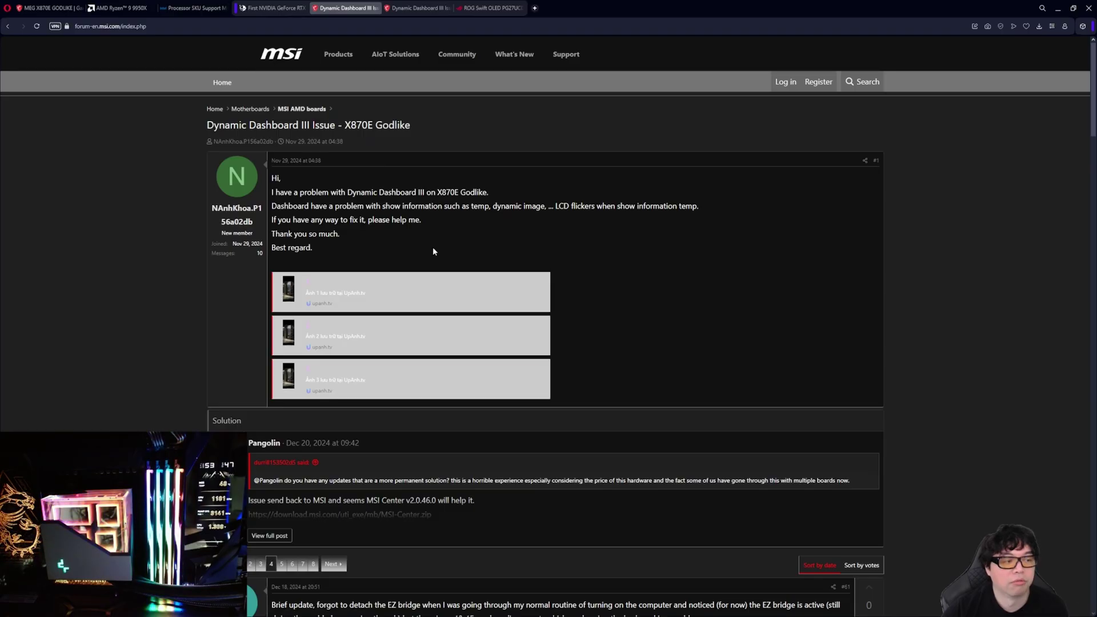
scroll(474, 394, down, 15)
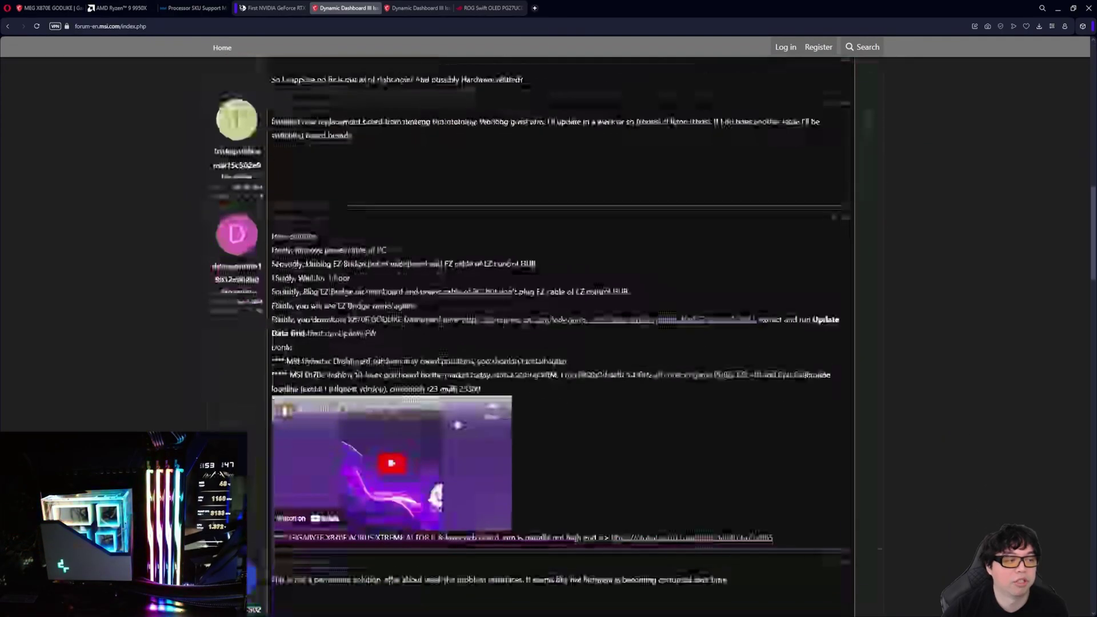
scroll(457, 389, up, 3)
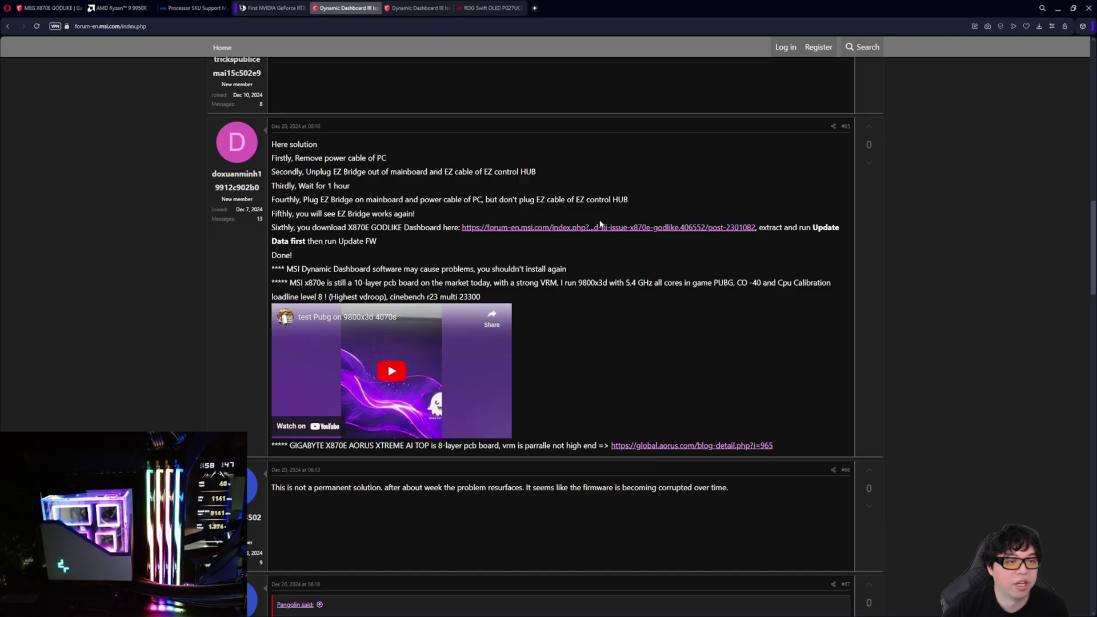
click(424, 9)
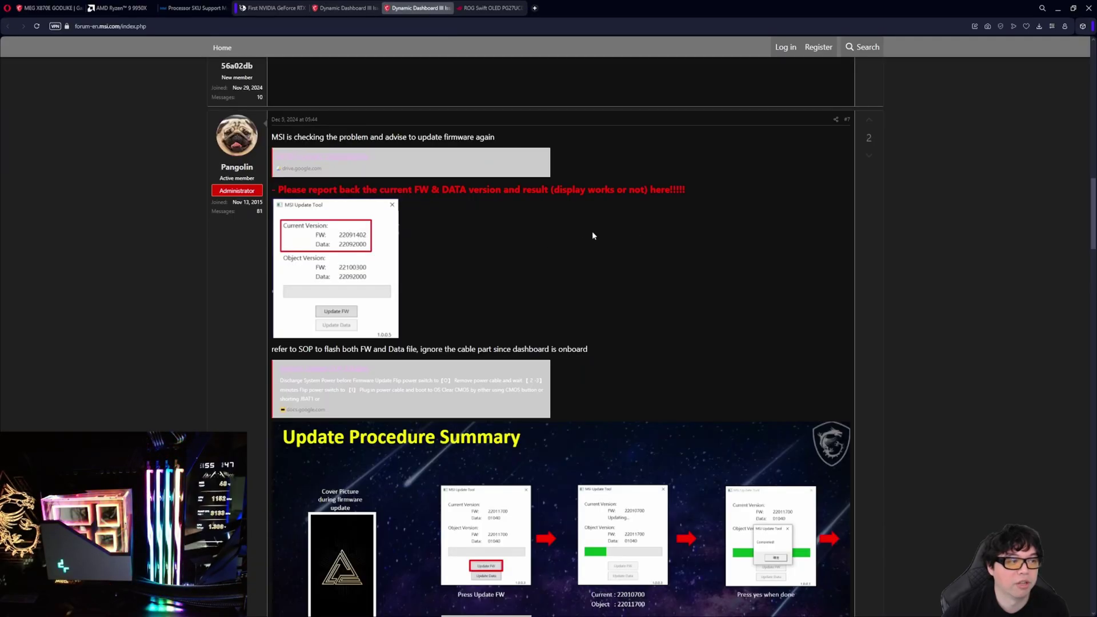
scroll(587, 234, down, 1)
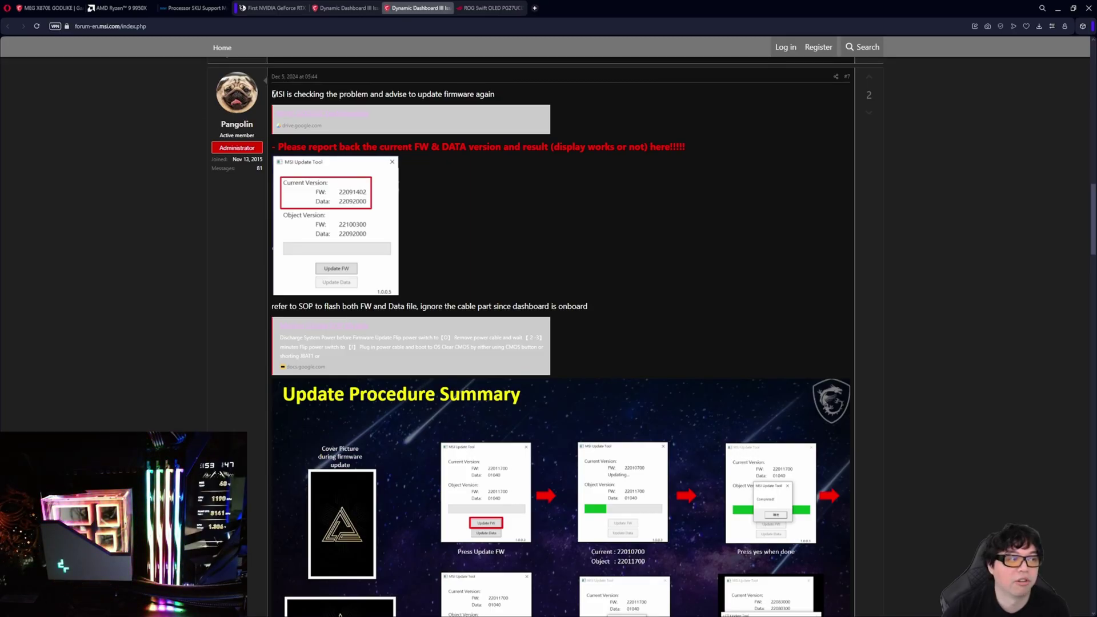
drag(273, 94, 483, 92)
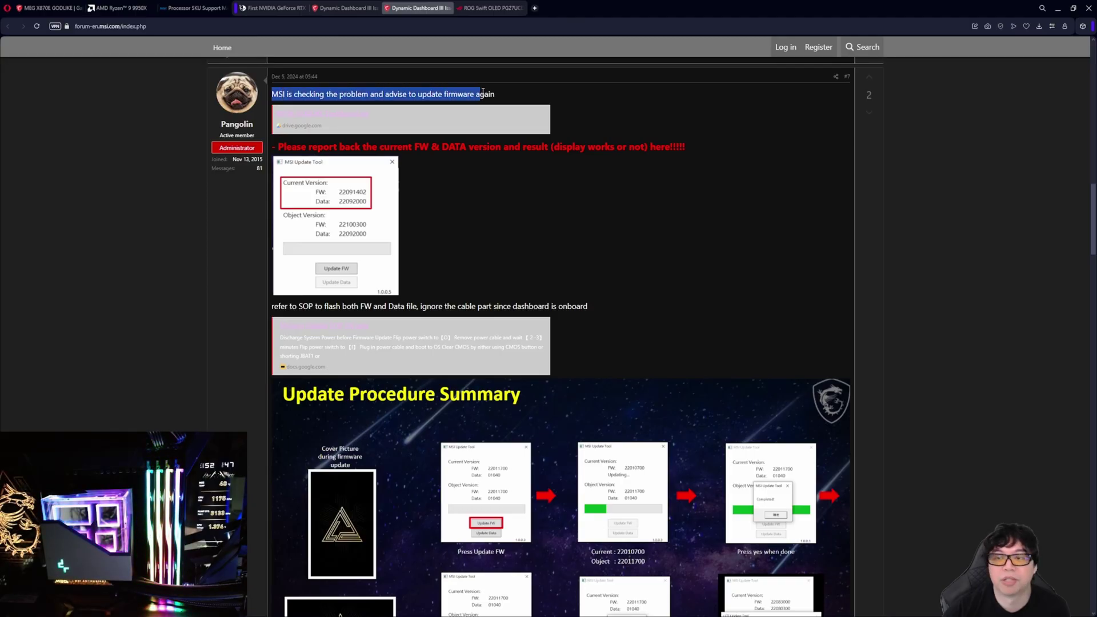
click(493, 93)
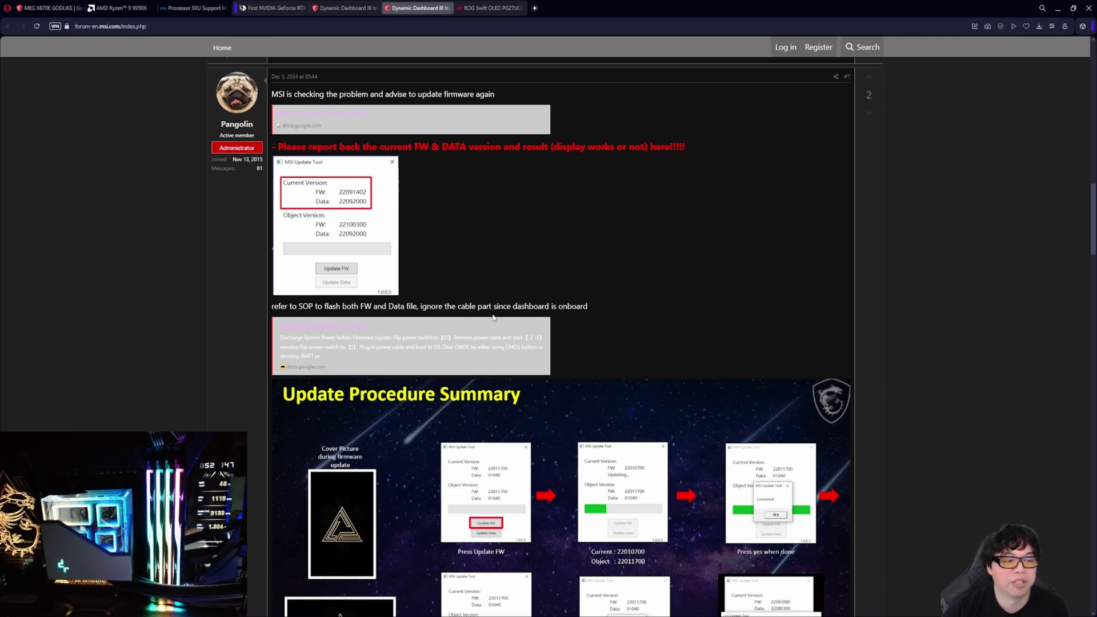
scroll(543, 315, down, 3)
scroll(608, 317, up, 4)
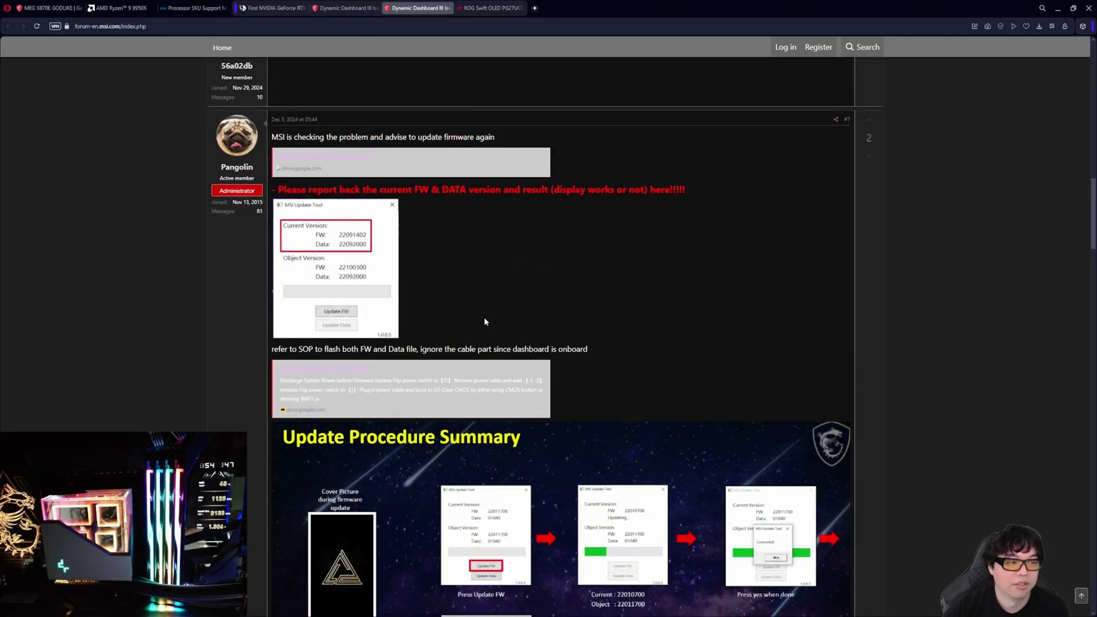
scroll(485, 319, up, 1)
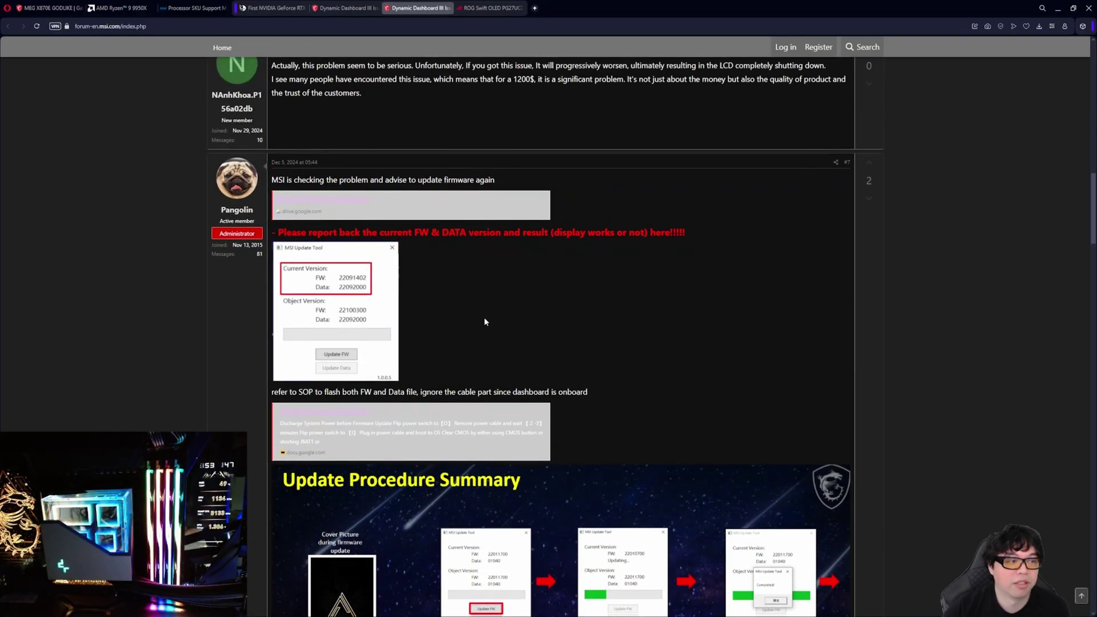
drag(323, 233, 583, 233)
click(388, 233)
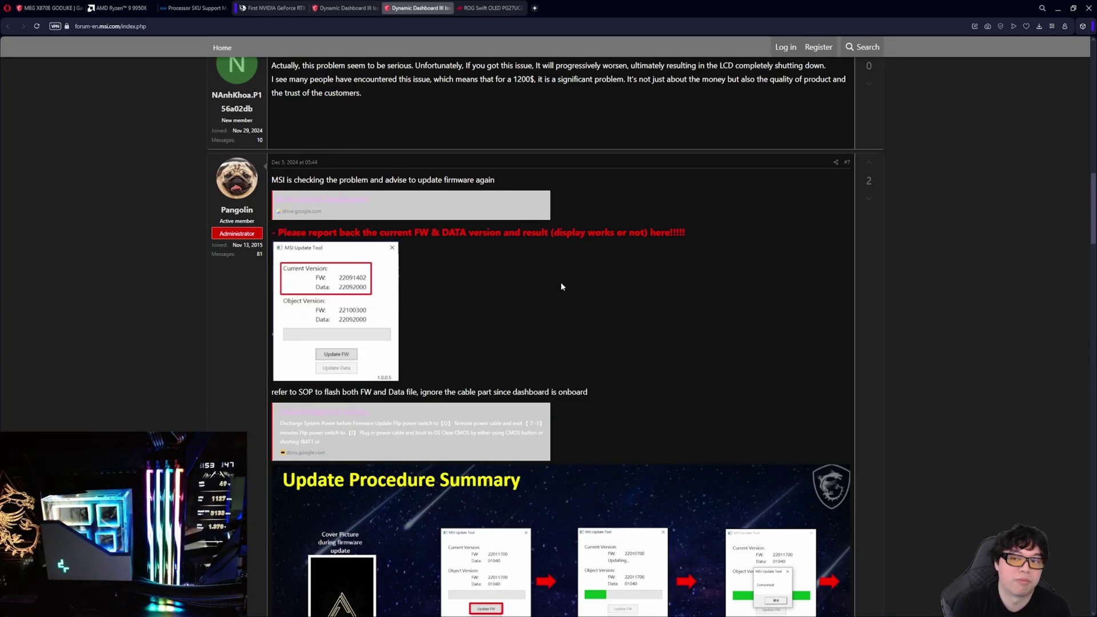
scroll(583, 308, down, 2)
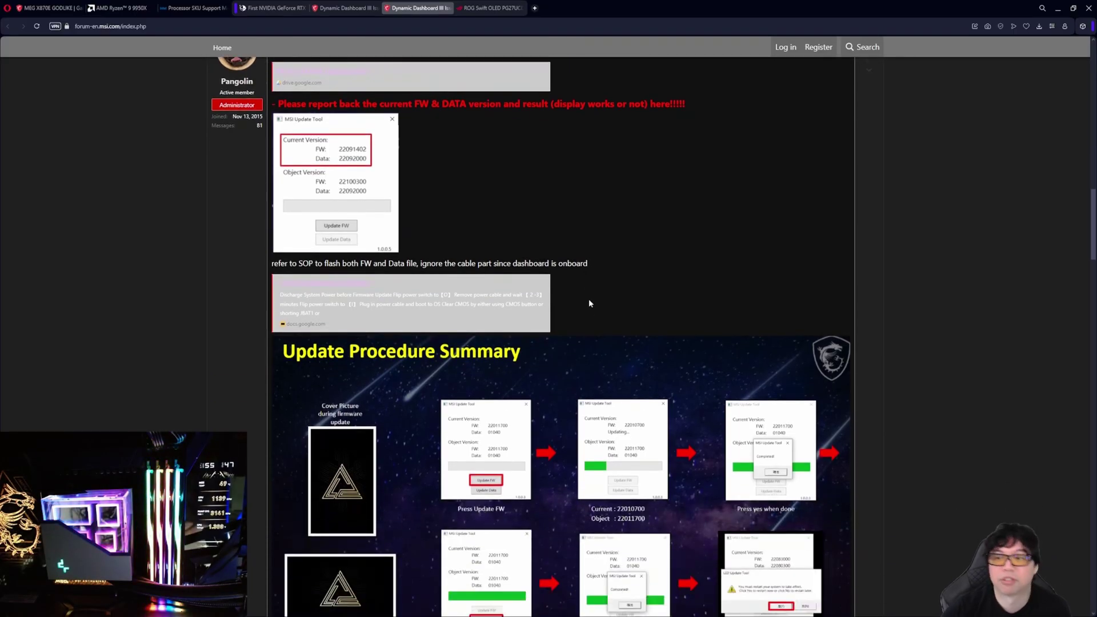
scroll(594, 303, down, 3)
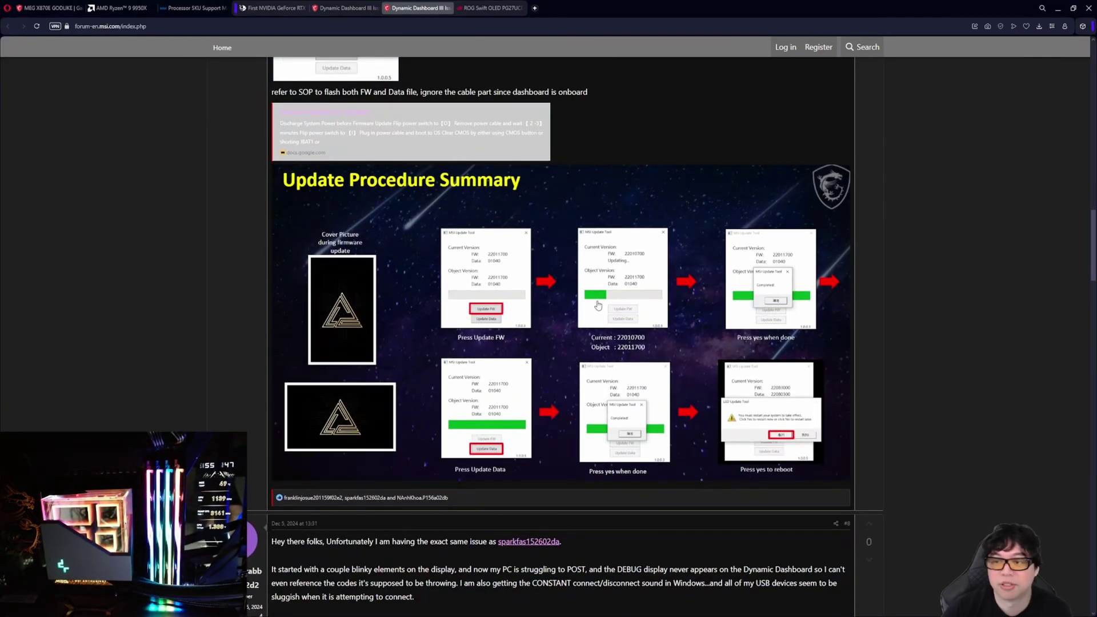
scroll(599, 305, up, 4)
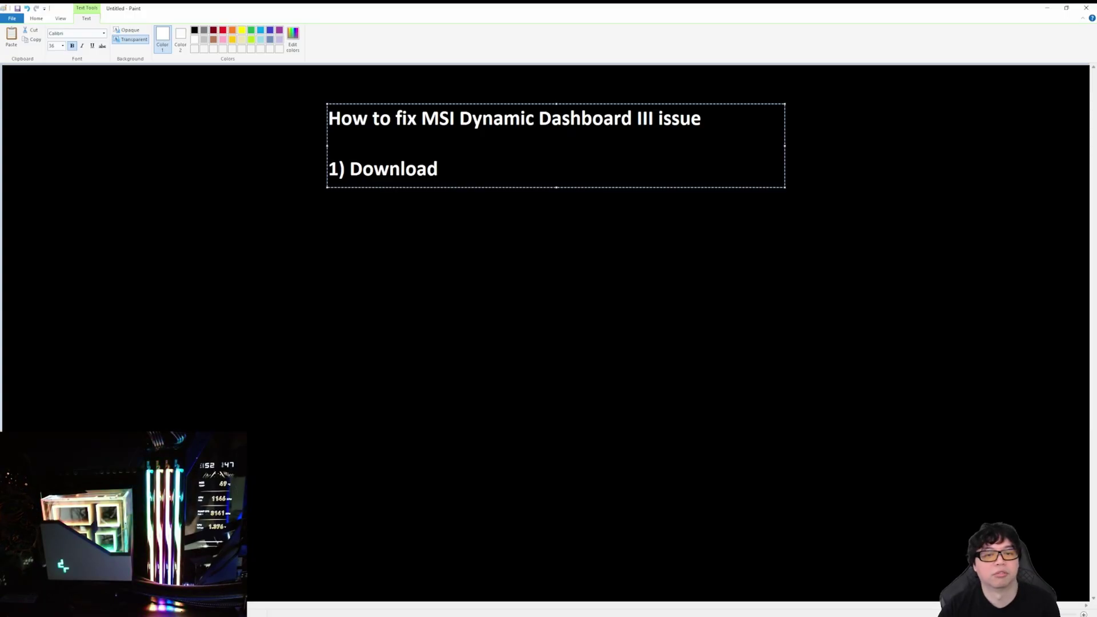
Complete step 1 with 'the MSI Update Tool MSI_4490_UpdateTool.exe' and widen the text box to fit
text(the MSI Upd)
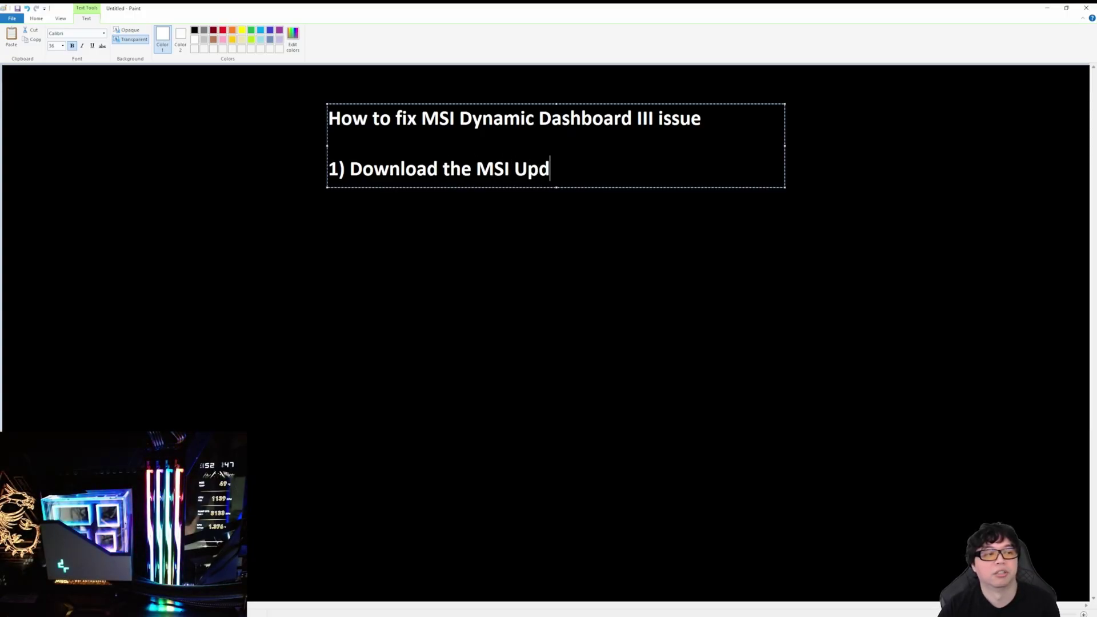
text(ate Tool )
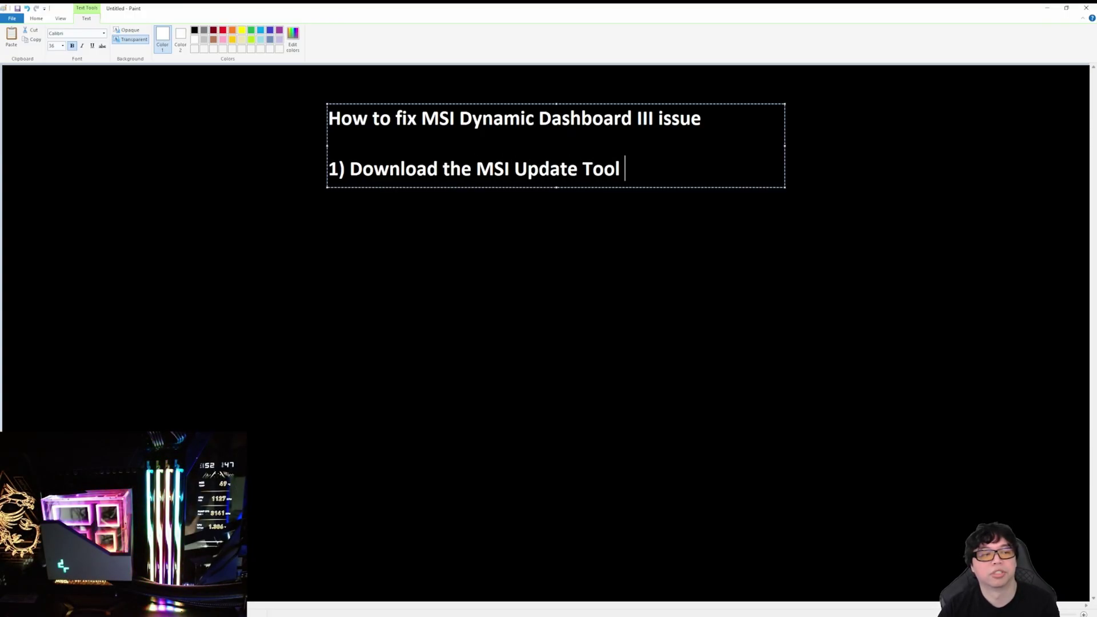
text(MSI)
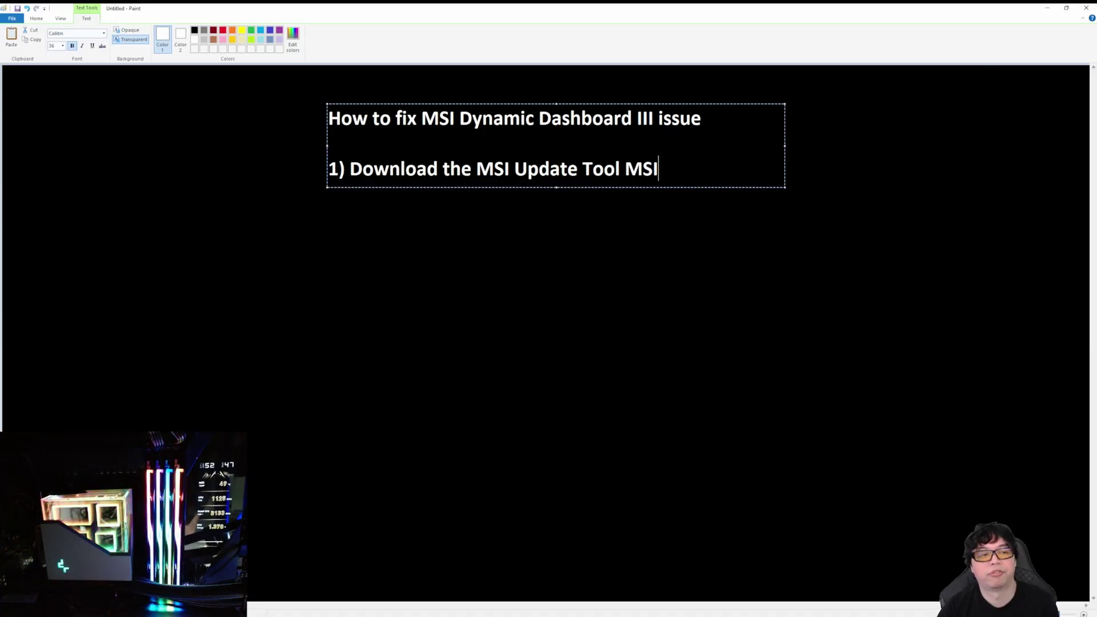
text(_44)
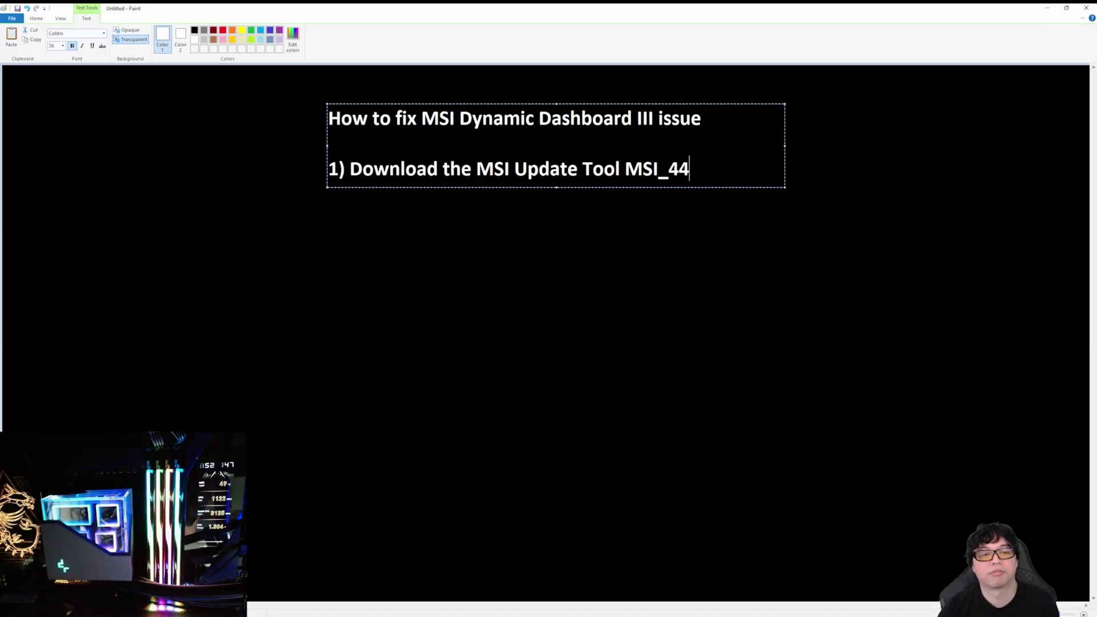
text(90_Update)
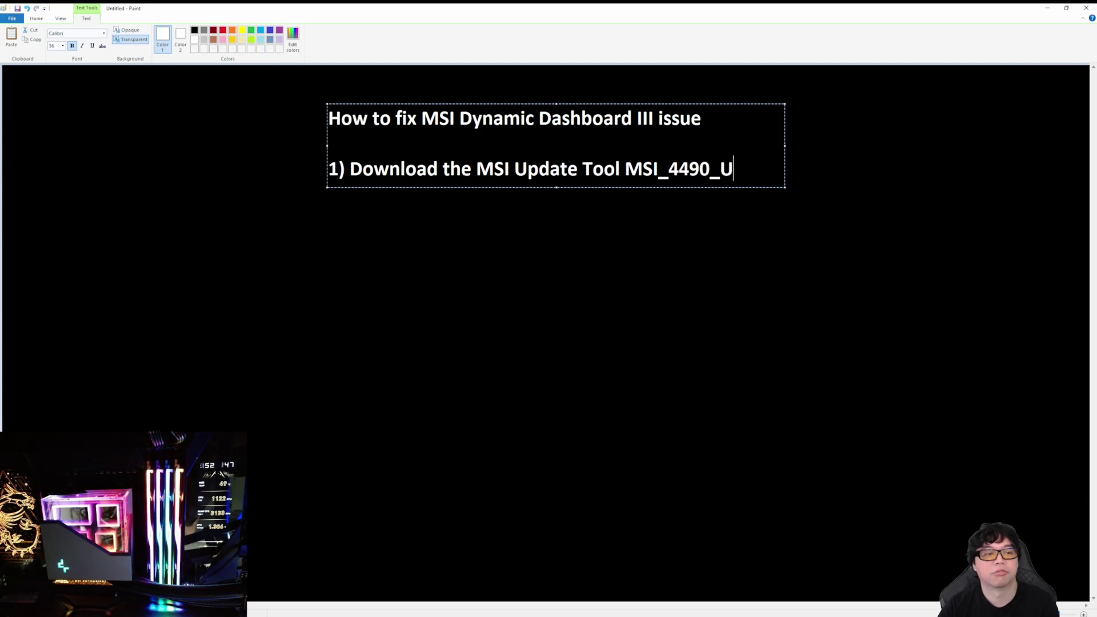
text(Tool.exe)
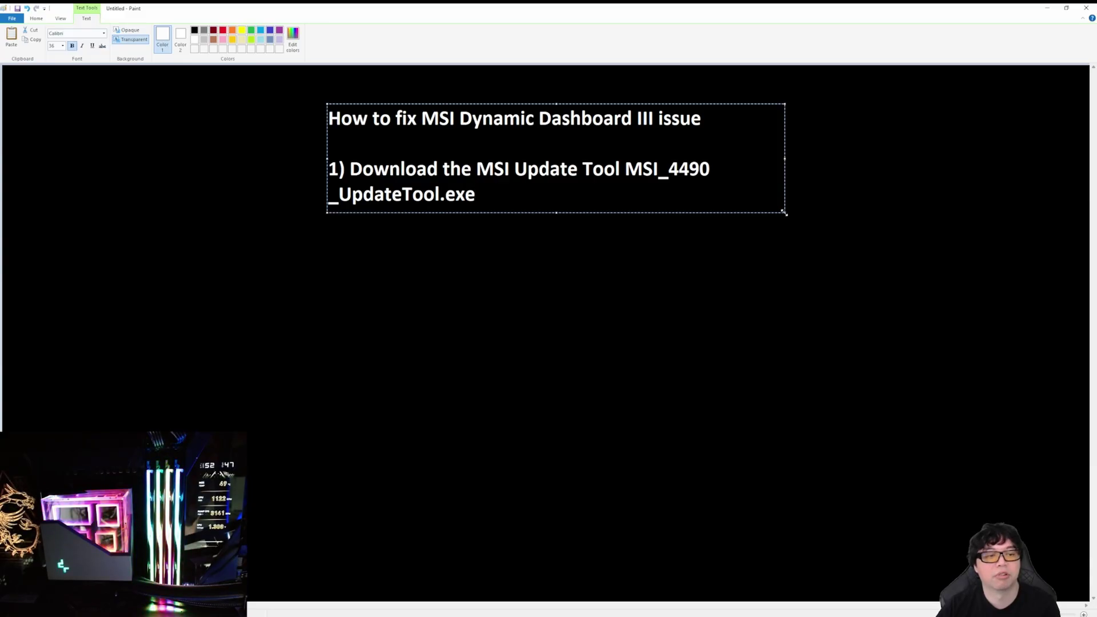
mouse_move(784, 213)
mouse_down()
mouse_move(935, 228)
mouse_move(926, 268)
mouse_up()
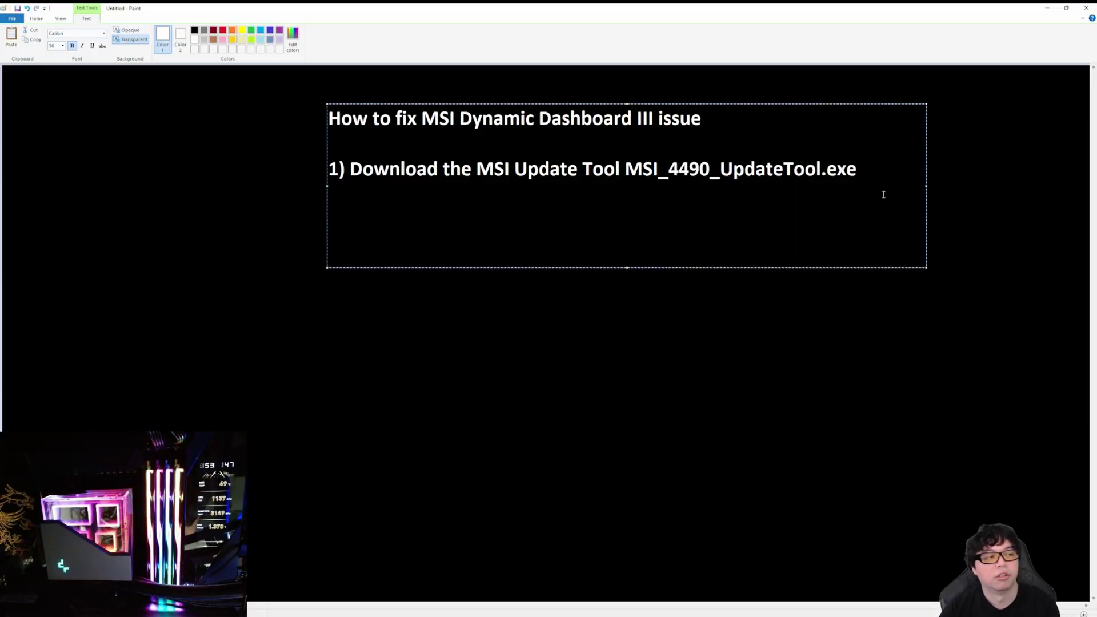
Type '2) Shutdown the PC' and '3) Disconnect the power cable', rewording step 3, then start a new line
key(Return)
text(2) S)
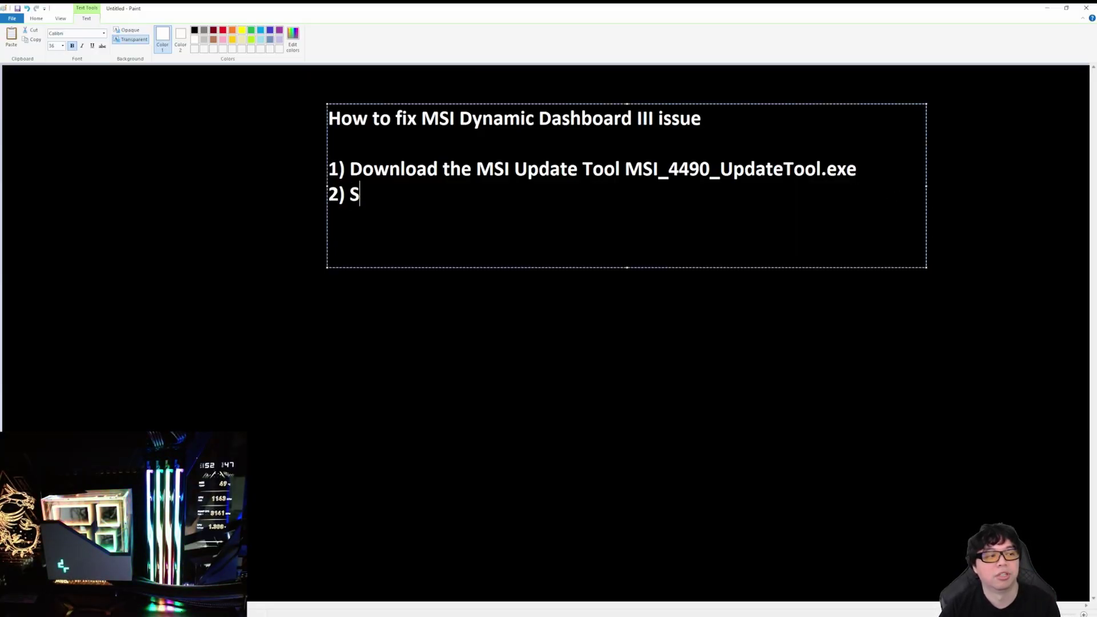
text(hutdown the PC)
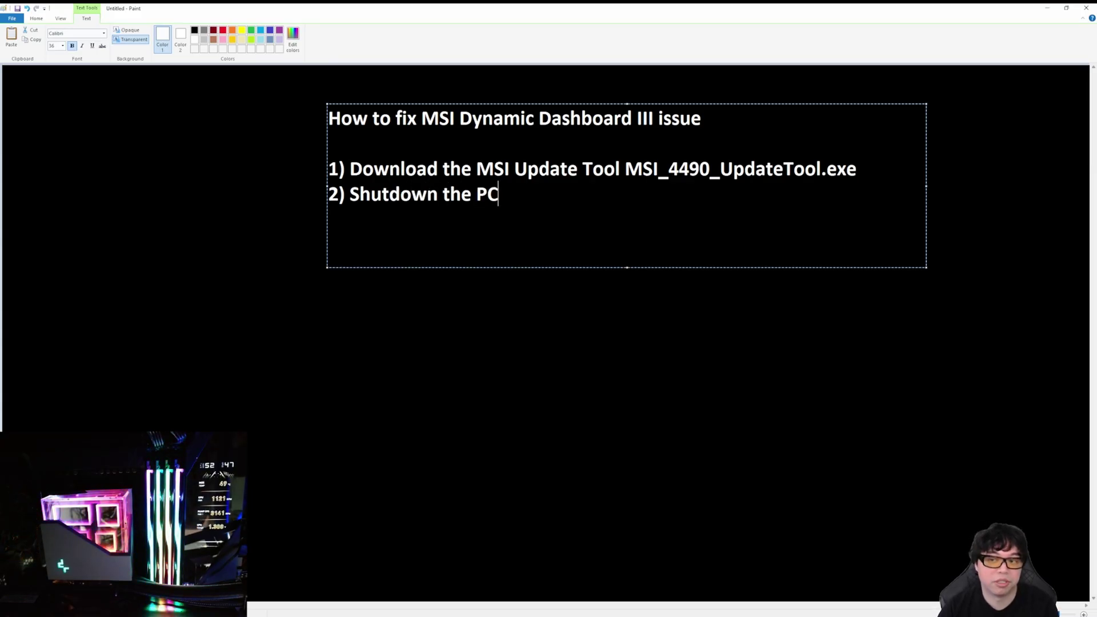
text(3) )
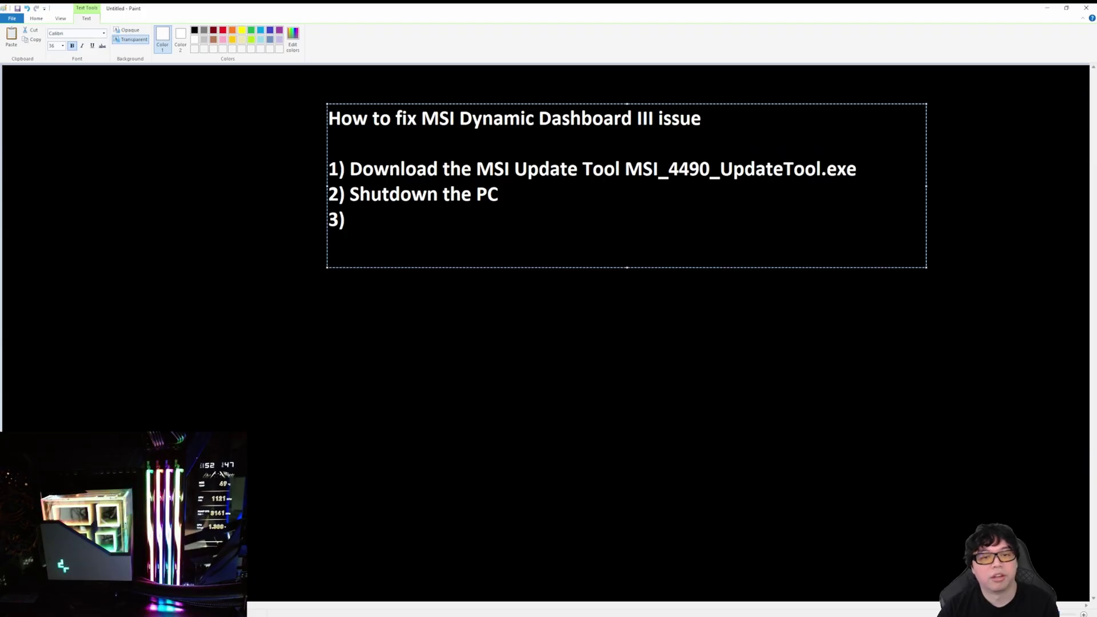
text(let the power )
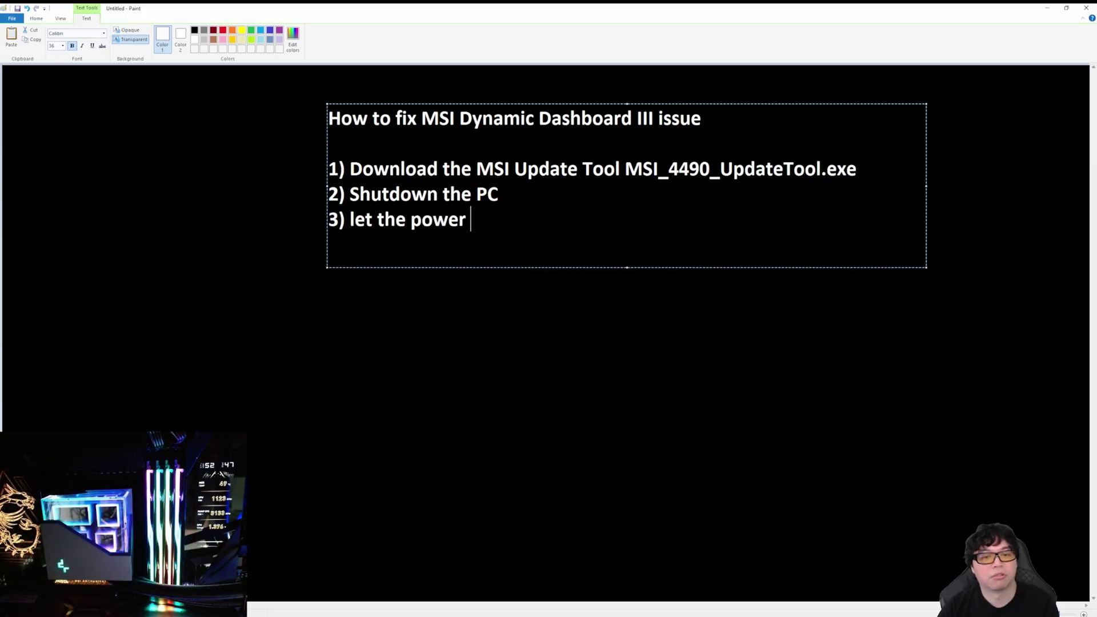
text(dra)
key(BackSpace)
key(BackSpace)
key(BackSpace)
key(BackSpace)
key(BackSpace)
key(BackSpace)
key(BackSpace)
key(BackSpace)
key(BackSpace)
key(BackSpace)
key(BackSpace)
key(BackSpace)
key(BackSpace)
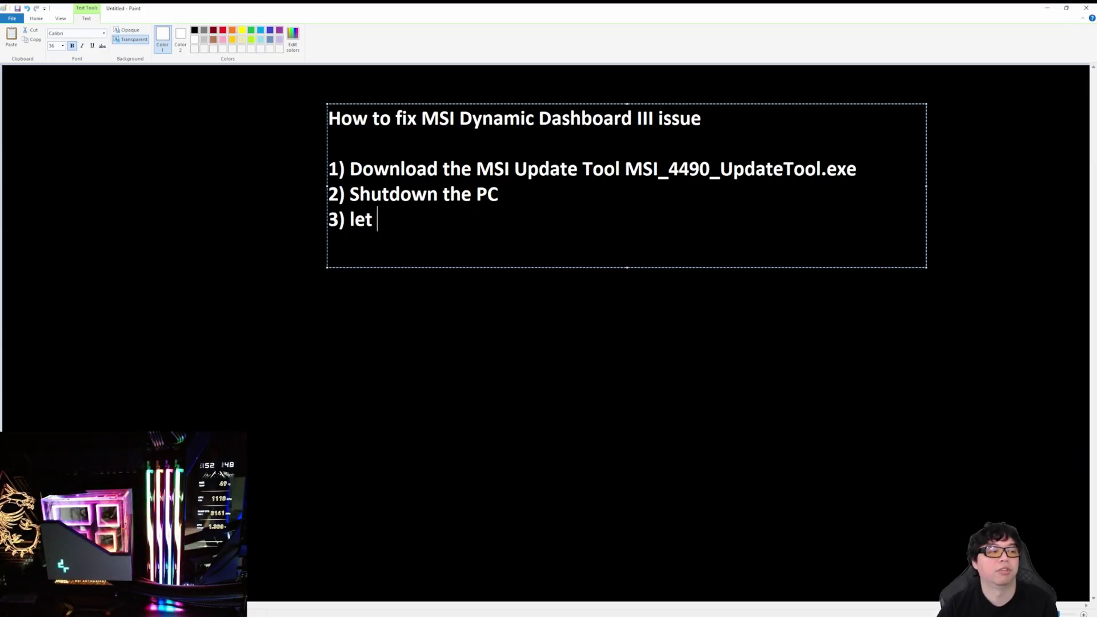
key(BackSpace)
key(BackSpace)
key(BackSpace)
key(BackSpace)
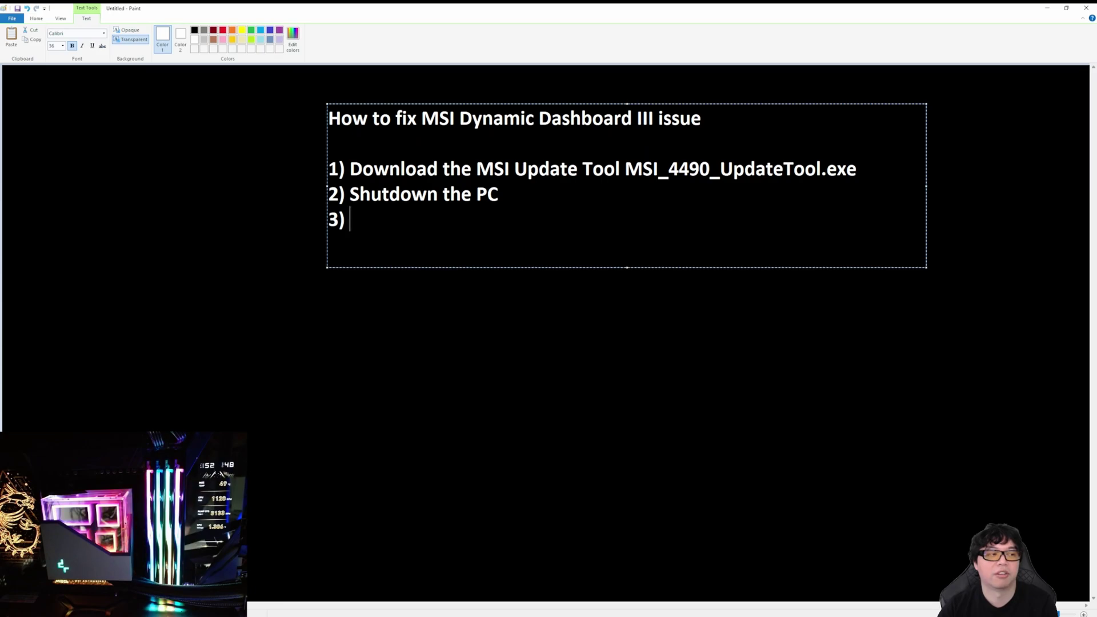
text(Disconnect )
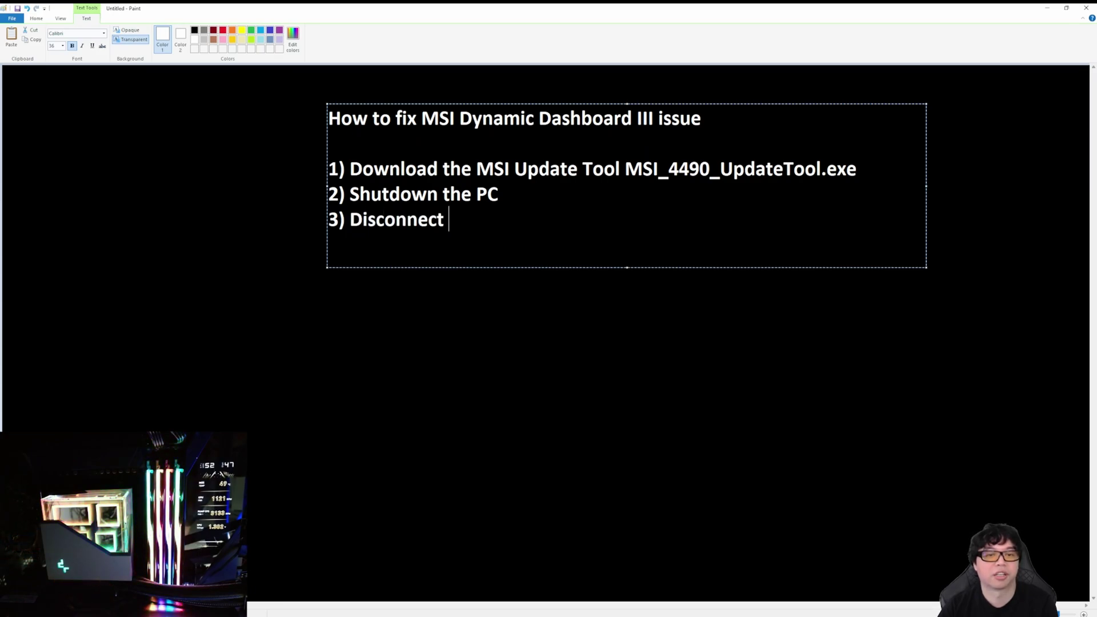
text(the power cable)
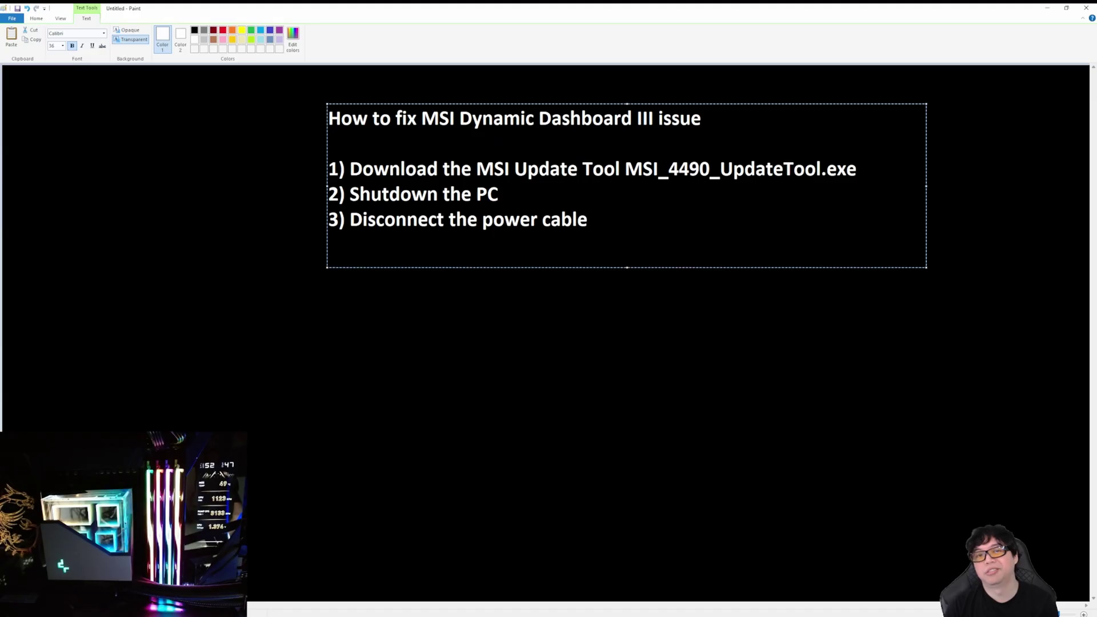
key(Return)
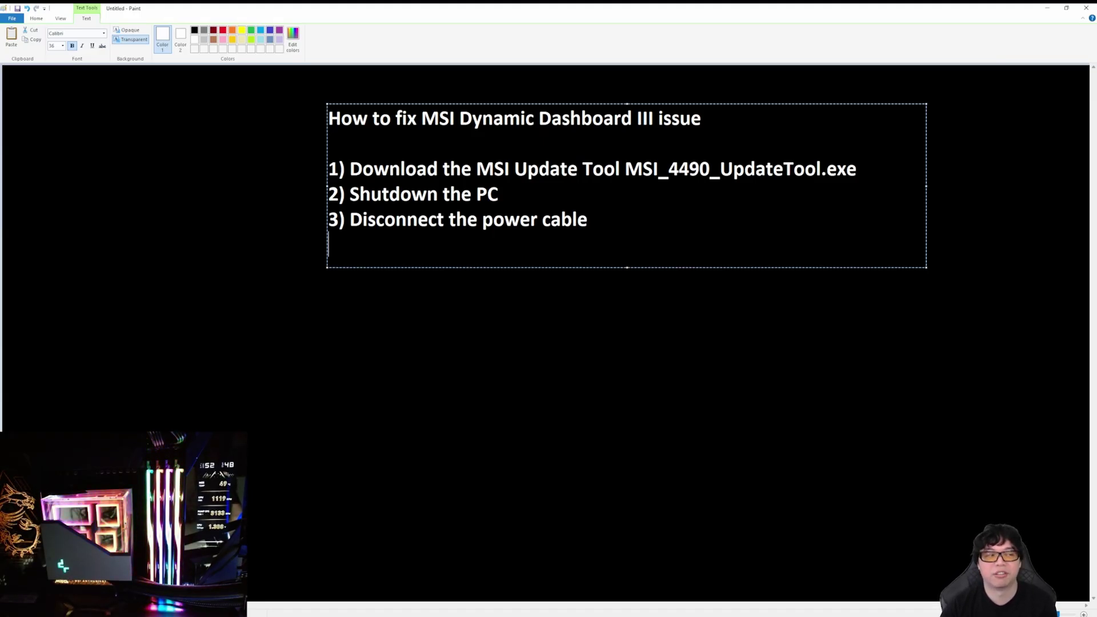
Type '4) let the power drain for 3 minutes', then begin '5) Boot in to windows' below it
text(4) let )
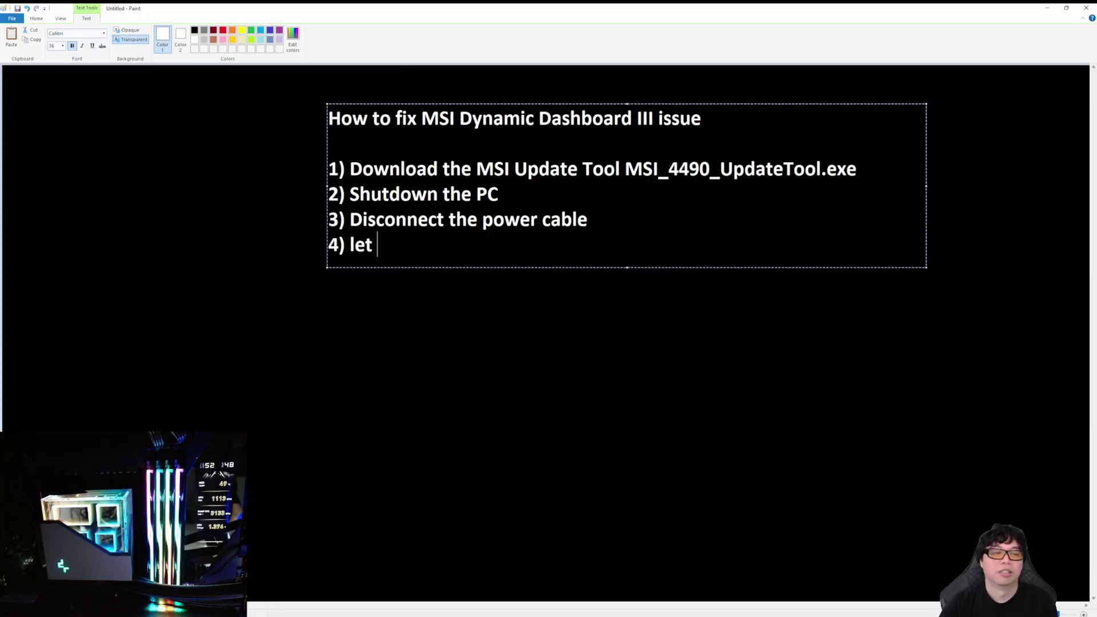
text(the power drain for 3 mi)
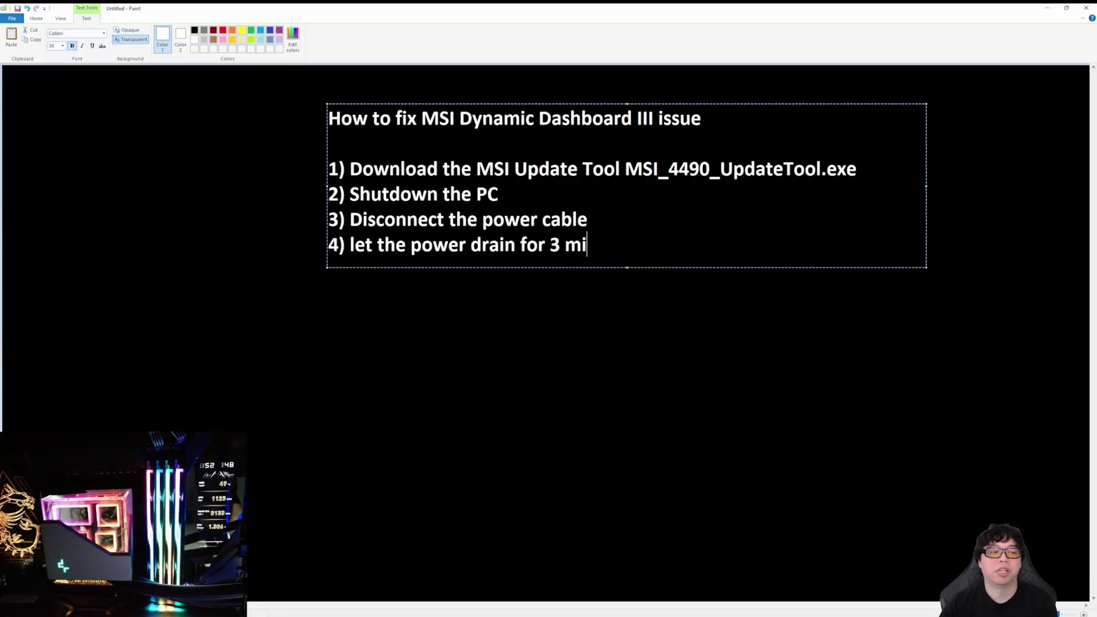
text(nutes)
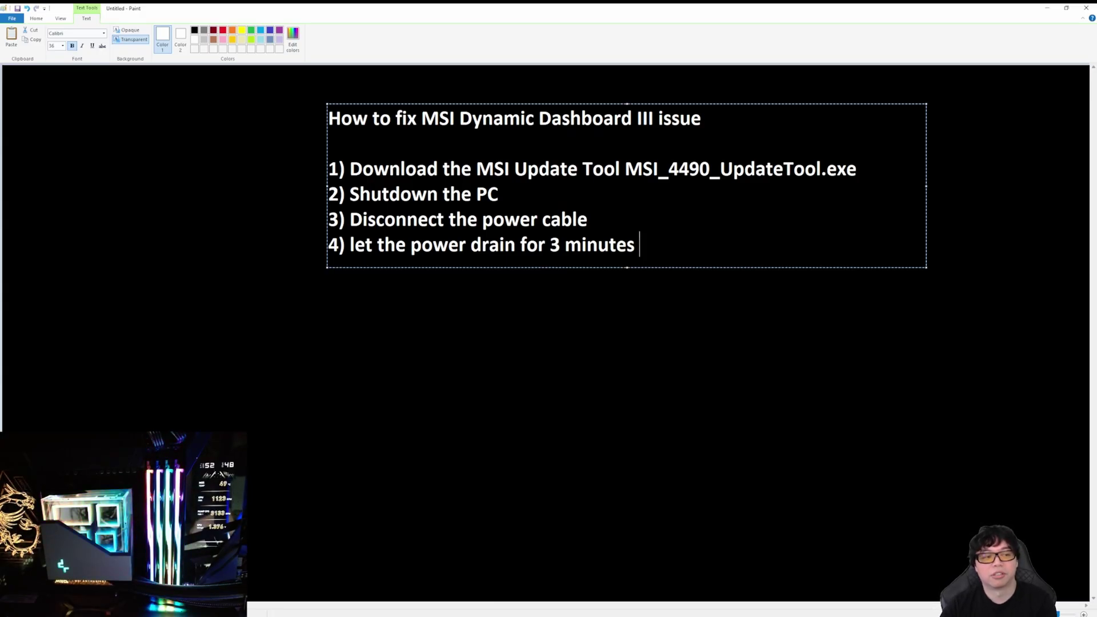
key(Return)
text(5) )
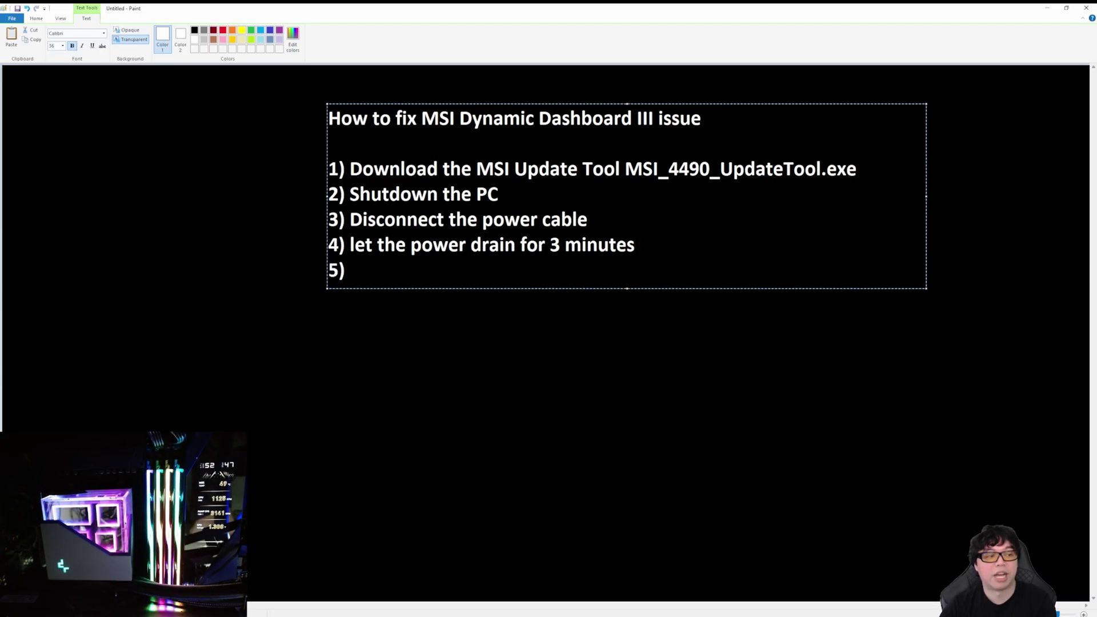
text(Boo)
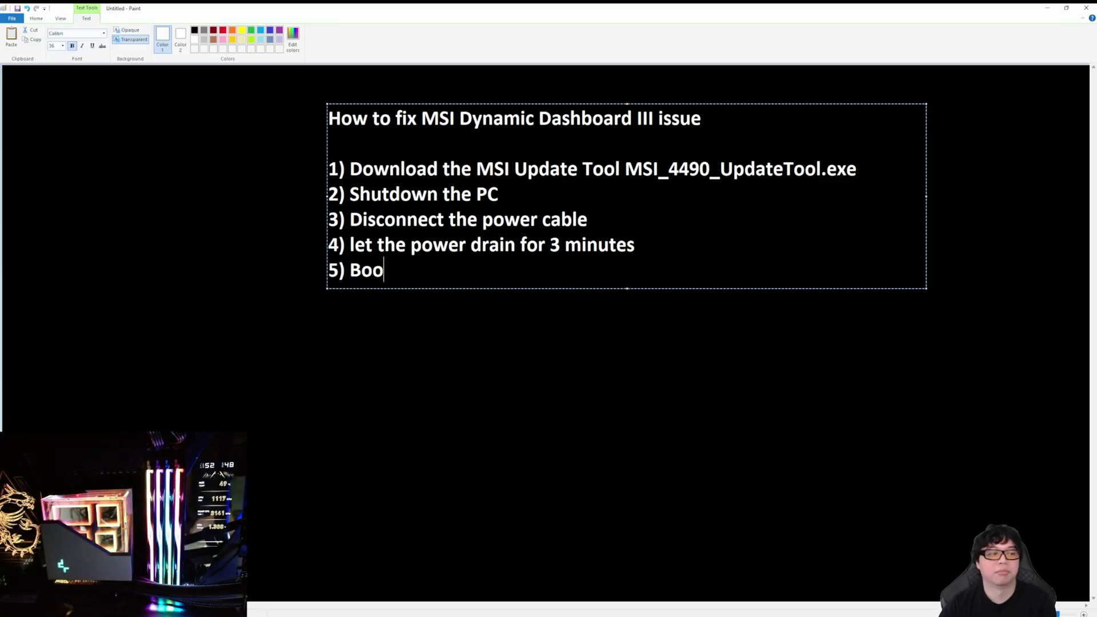
text(t in to windows)
Add '6) Run the Update tool (click on Update DATA)', highlight 'Update DATA', then append 'DO NOT UPDATE FW'
key(Return)
text(6) )
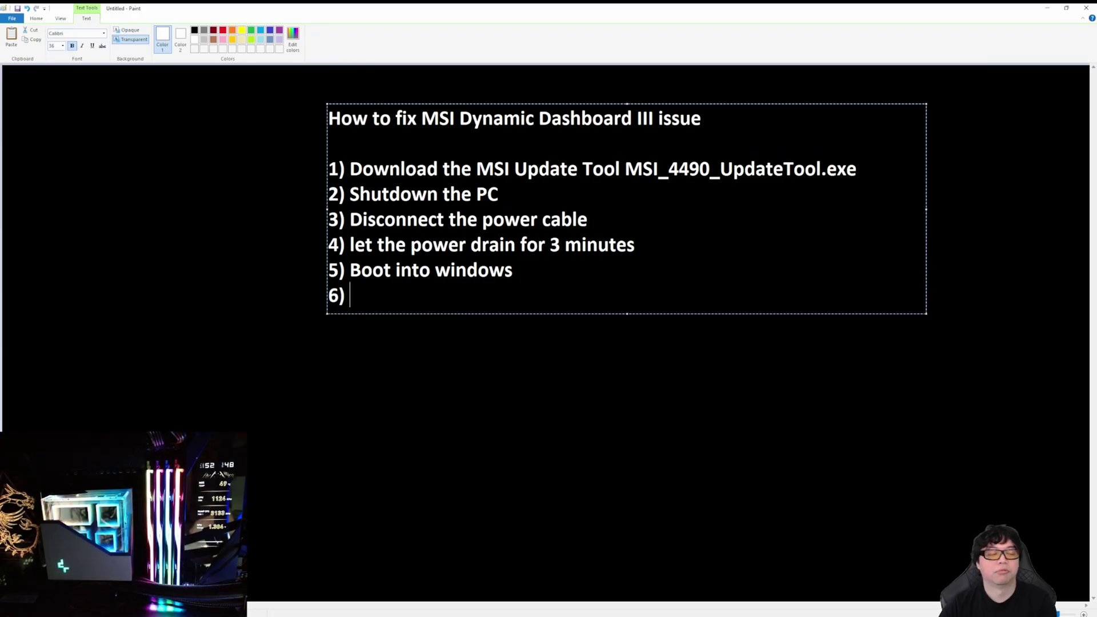
text(Run the Update tool)
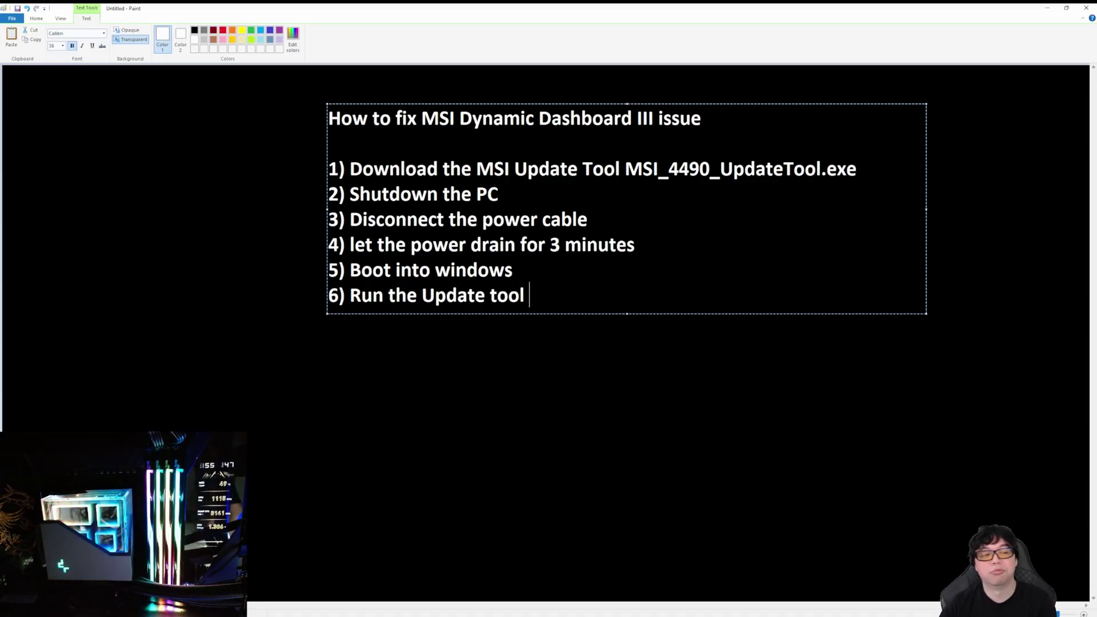
text( (click on Update DATA))
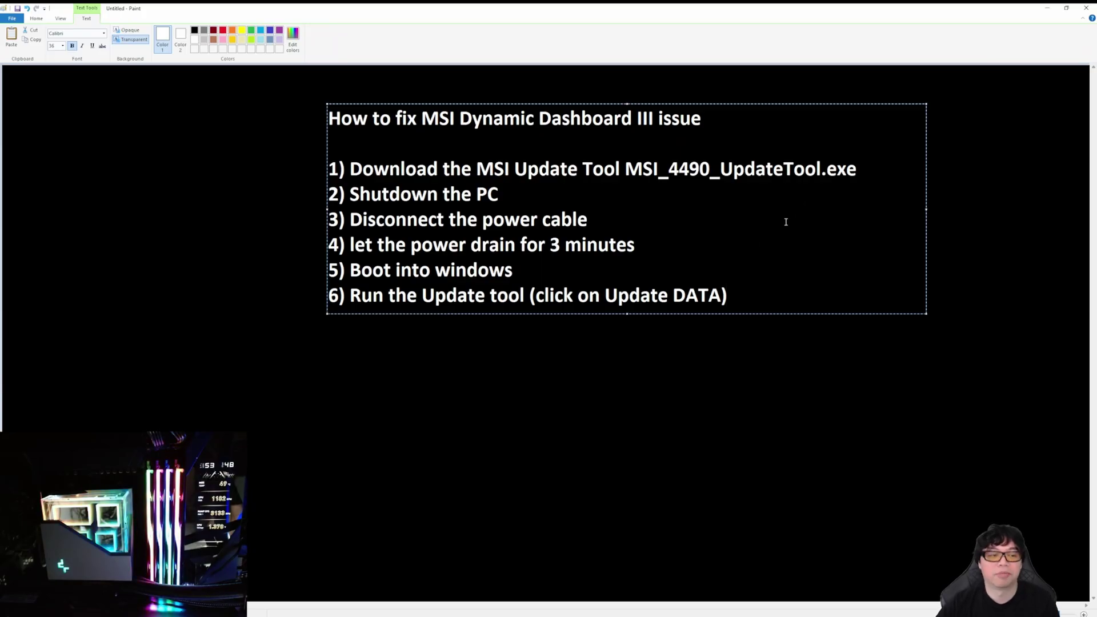
drag(606, 294, 719, 290)
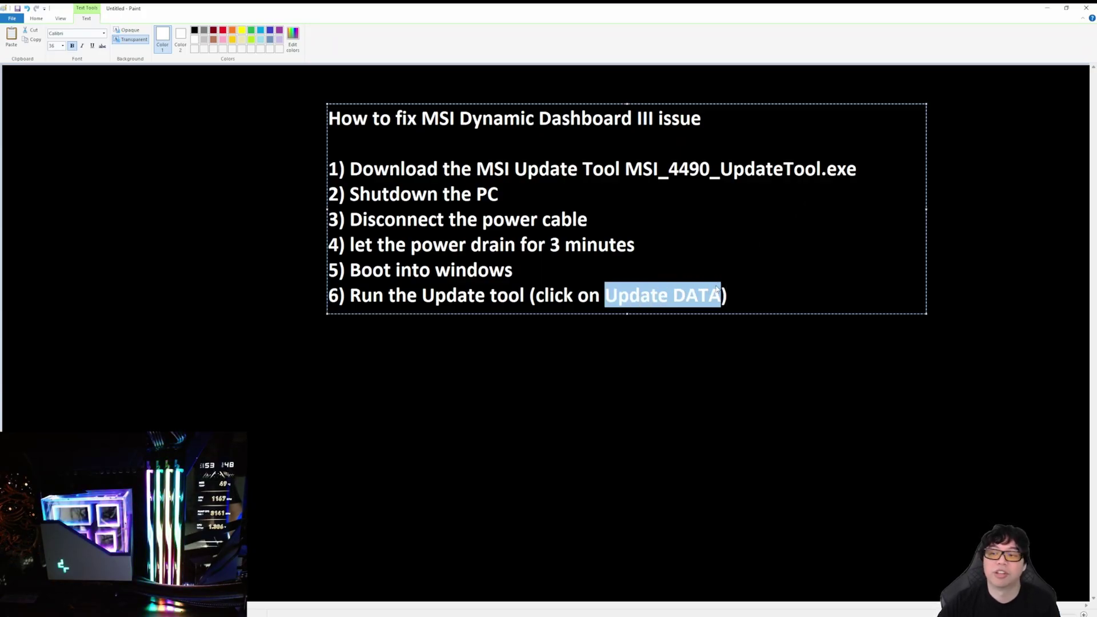
click(752, 296)
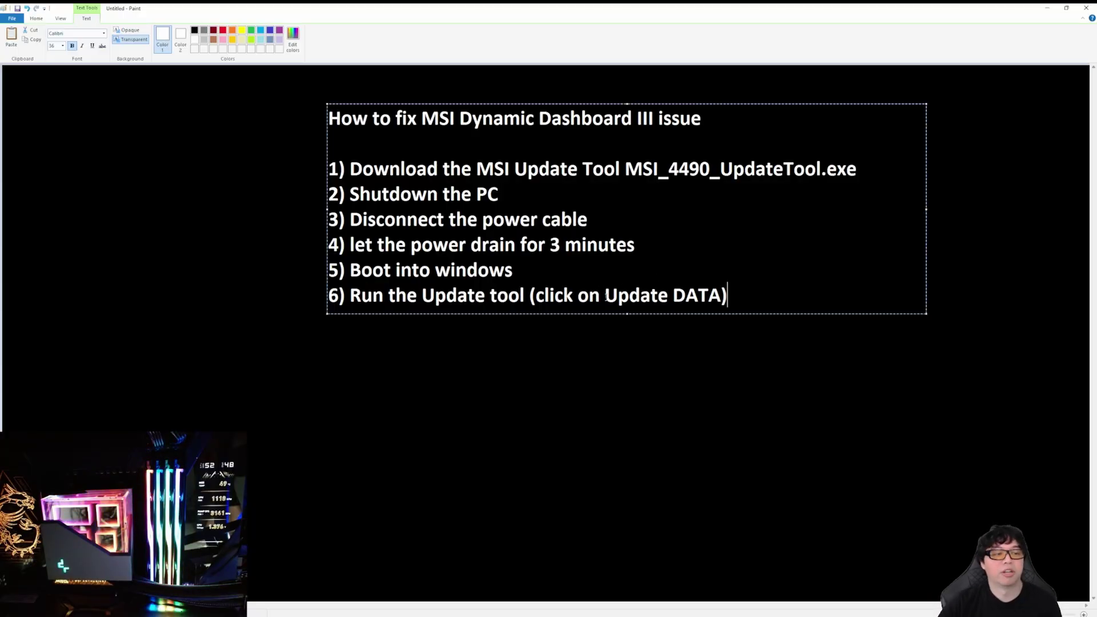
drag(606, 297, 721, 296)
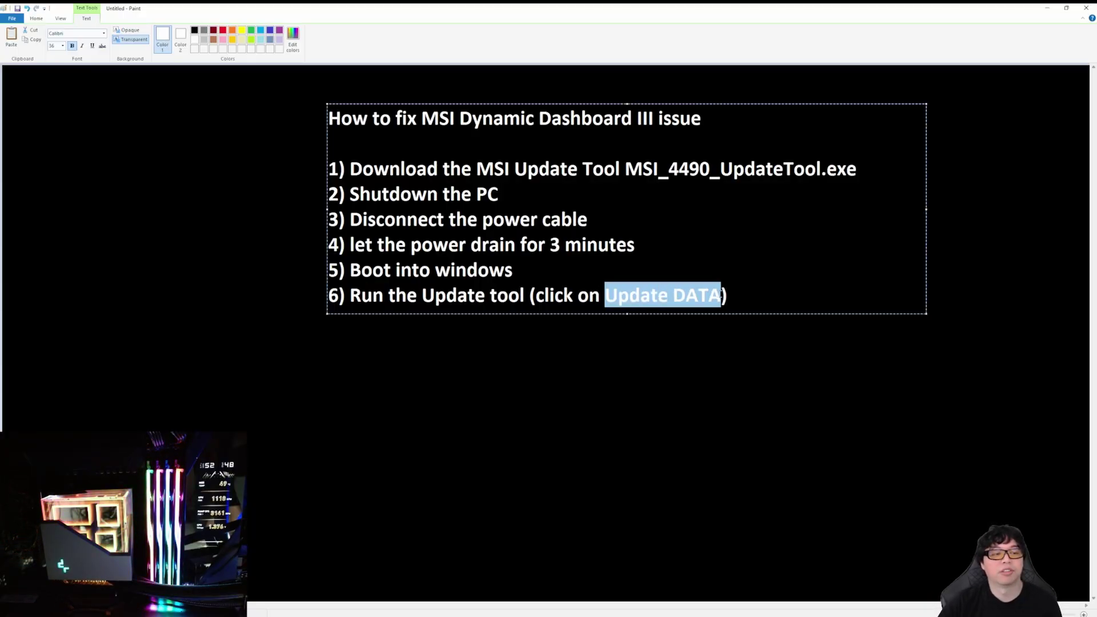
click(749, 297)
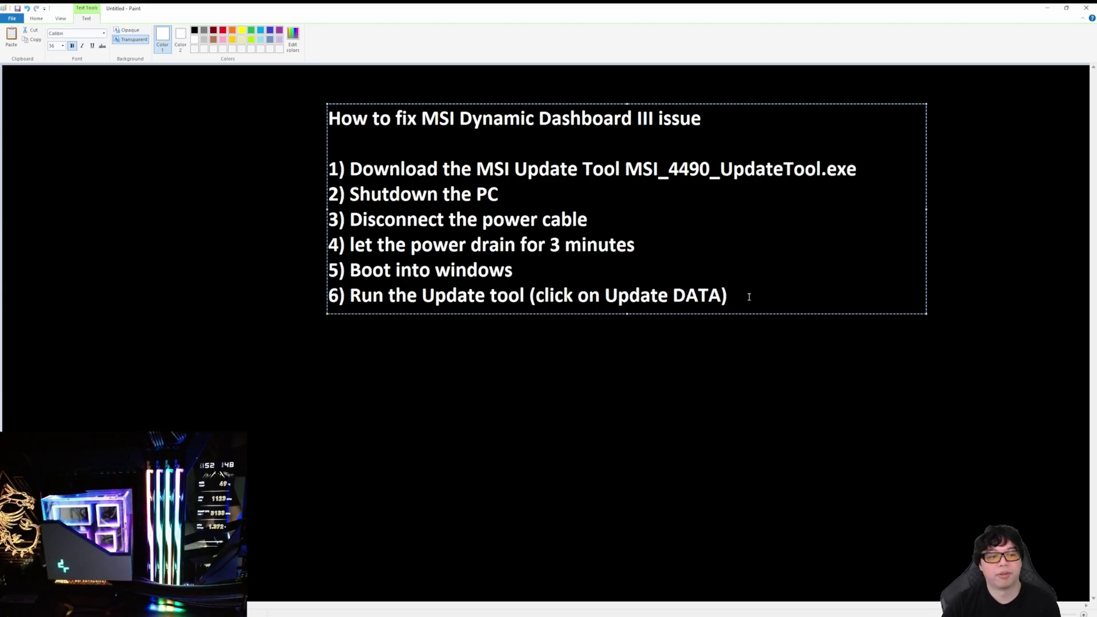
text(DO NOT UPDATE FW)
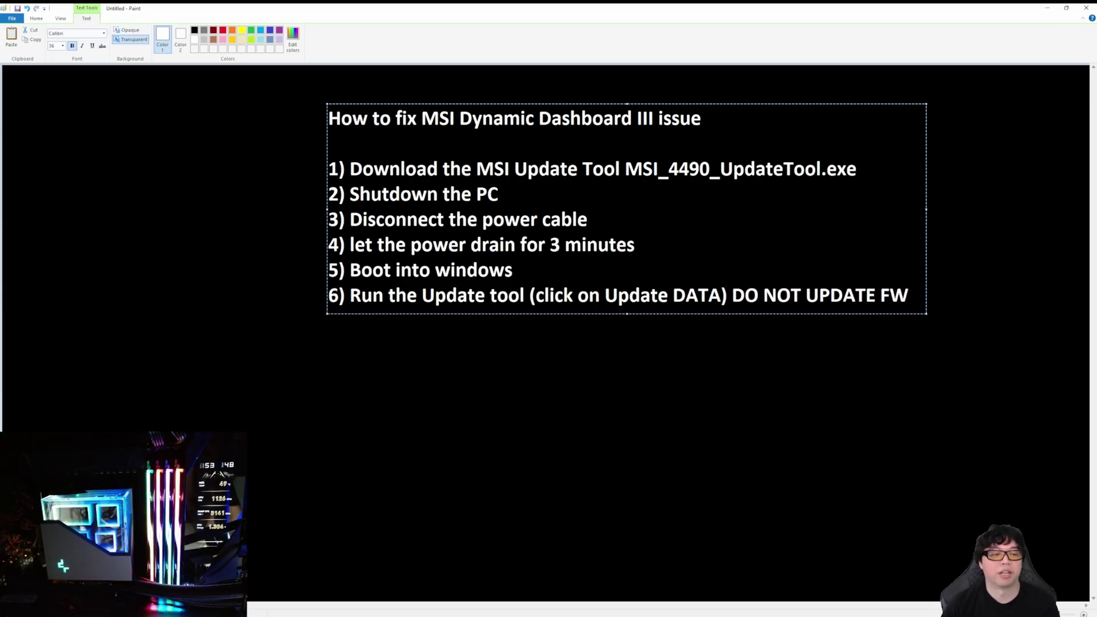
Type '7) after updating the data, the dashboard will turn off and reboot' and leave a blank line
key(Return)
text(7))
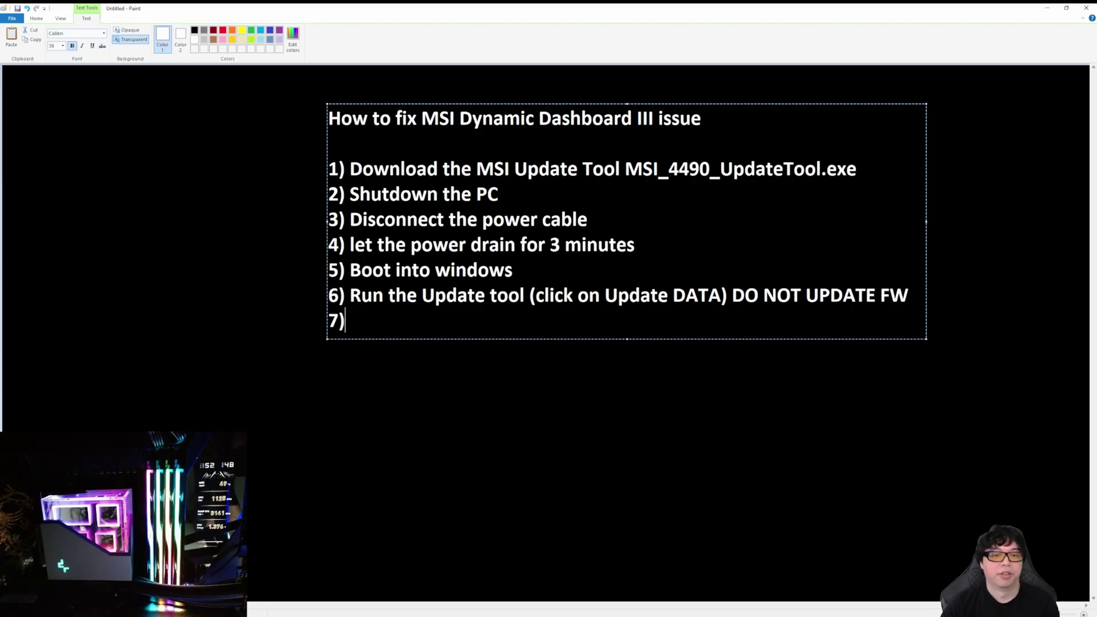
text( after updating )
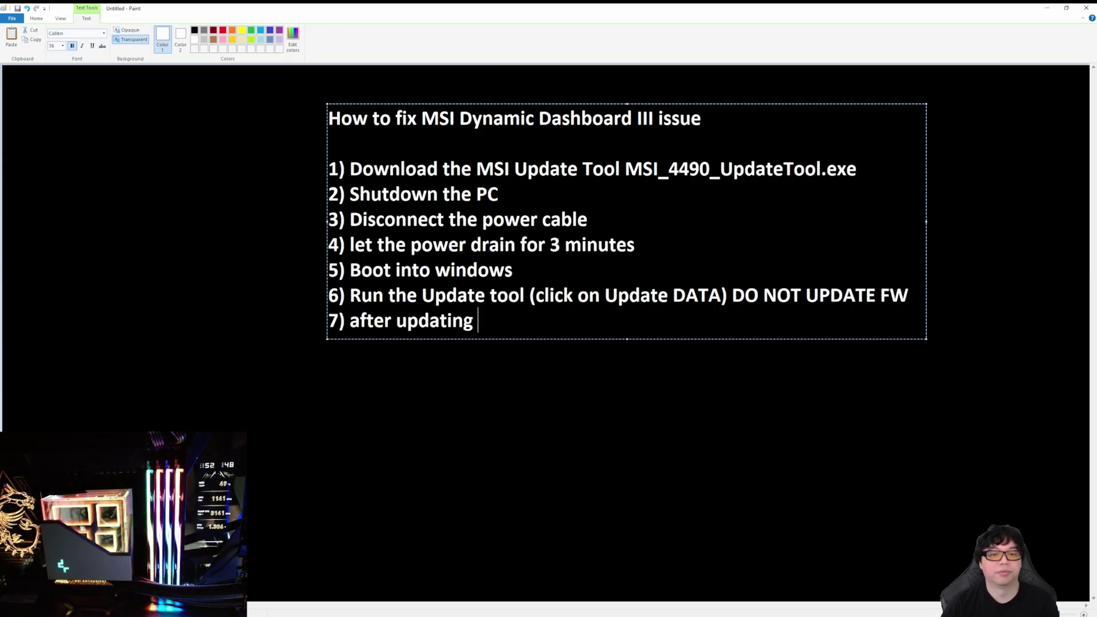
text(the data )
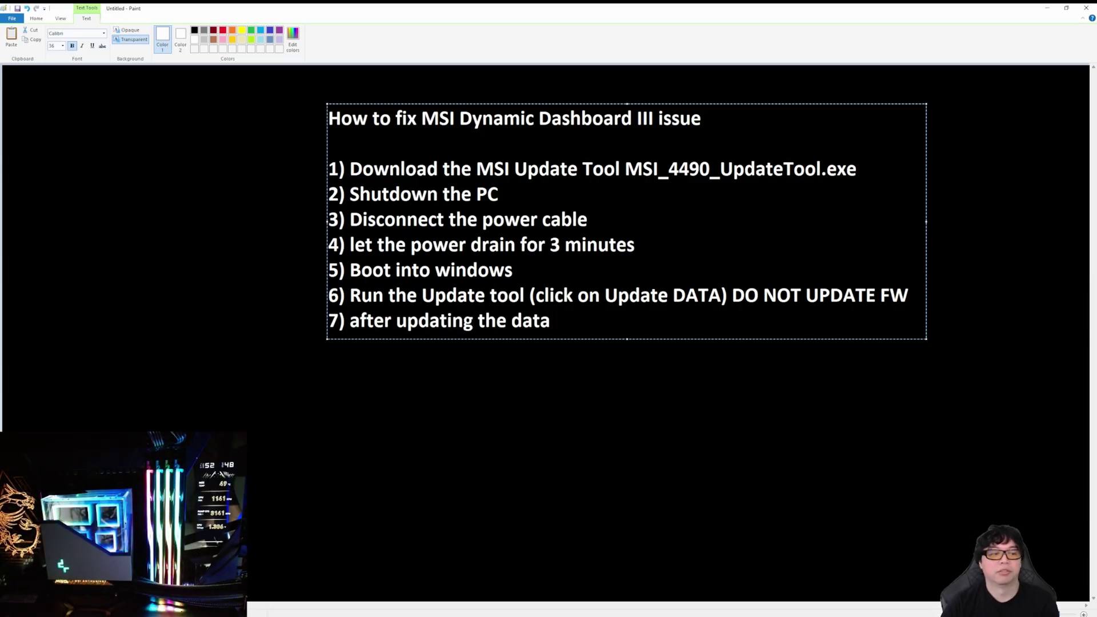
text(, the dashbo)
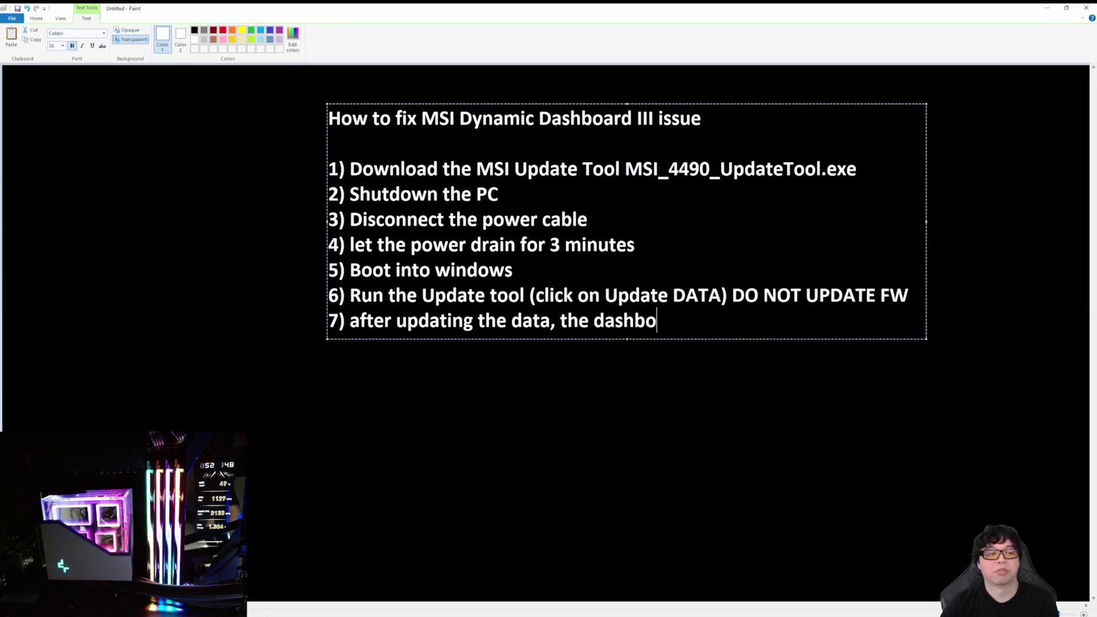
text(ard will )
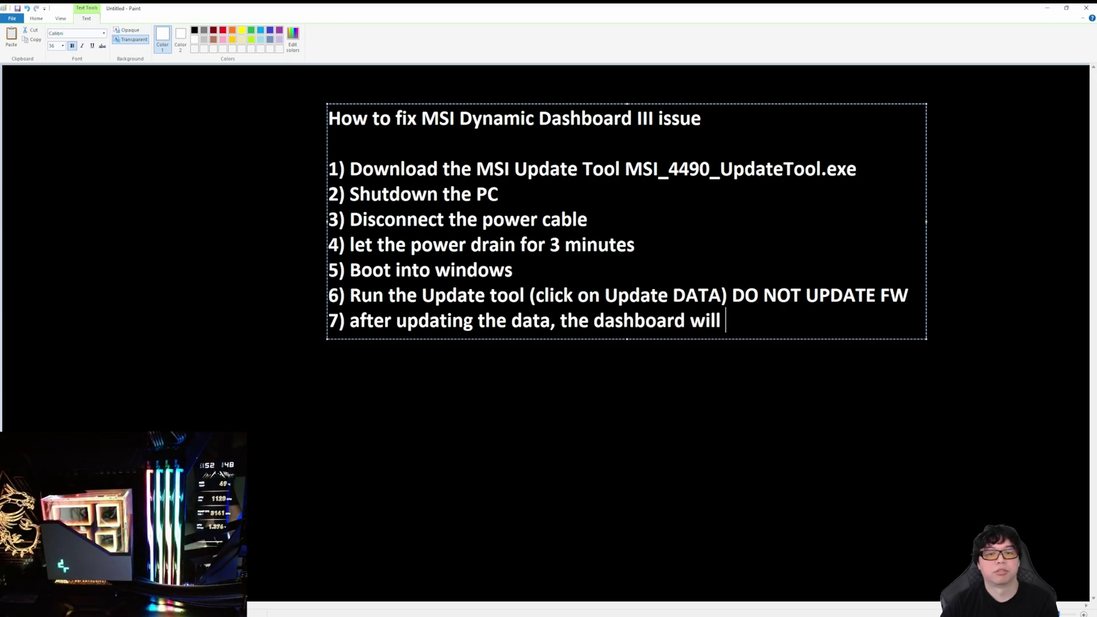
text(turn off and reboot)
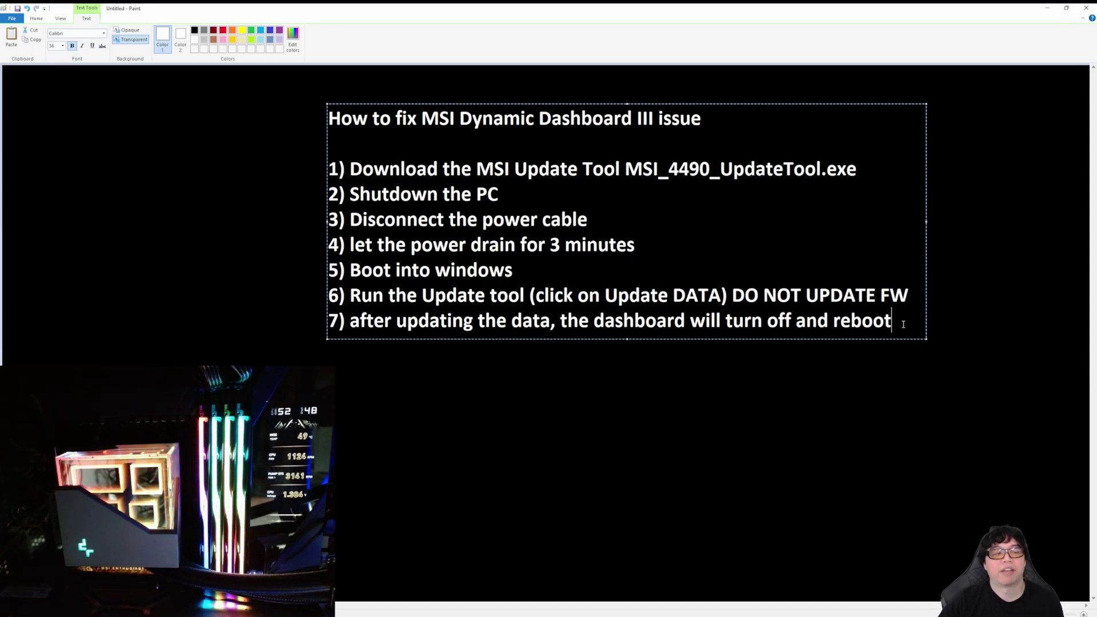
key(Return)
key(Return)
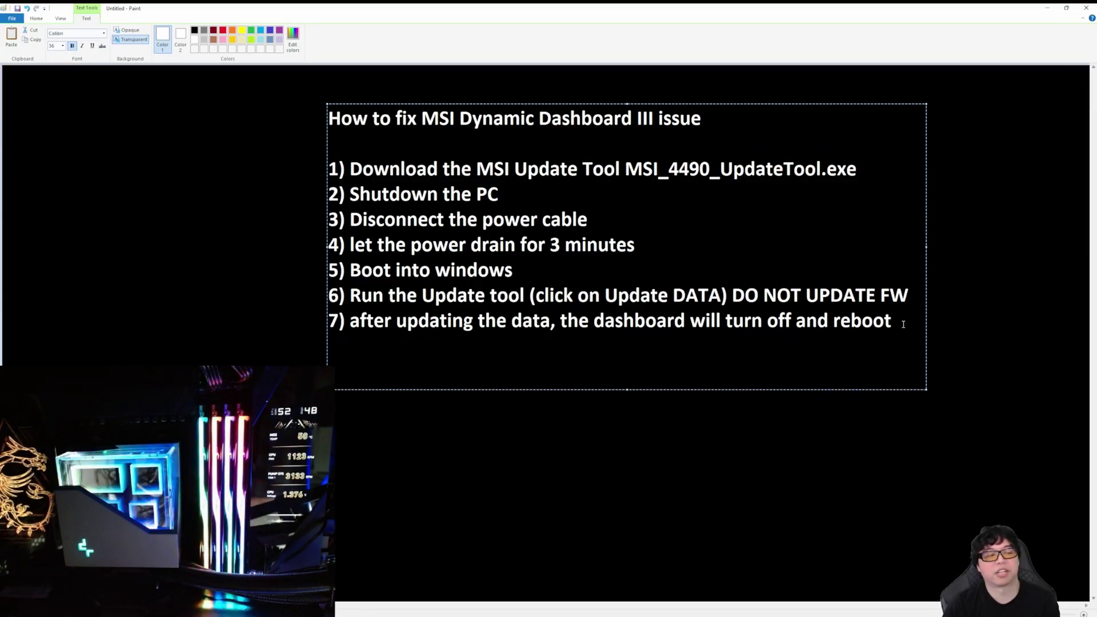
Type '8) Downgrade the X870E Godlike BIOS back to A15', correcting the 'teh' typo, then highlight it
text(8))
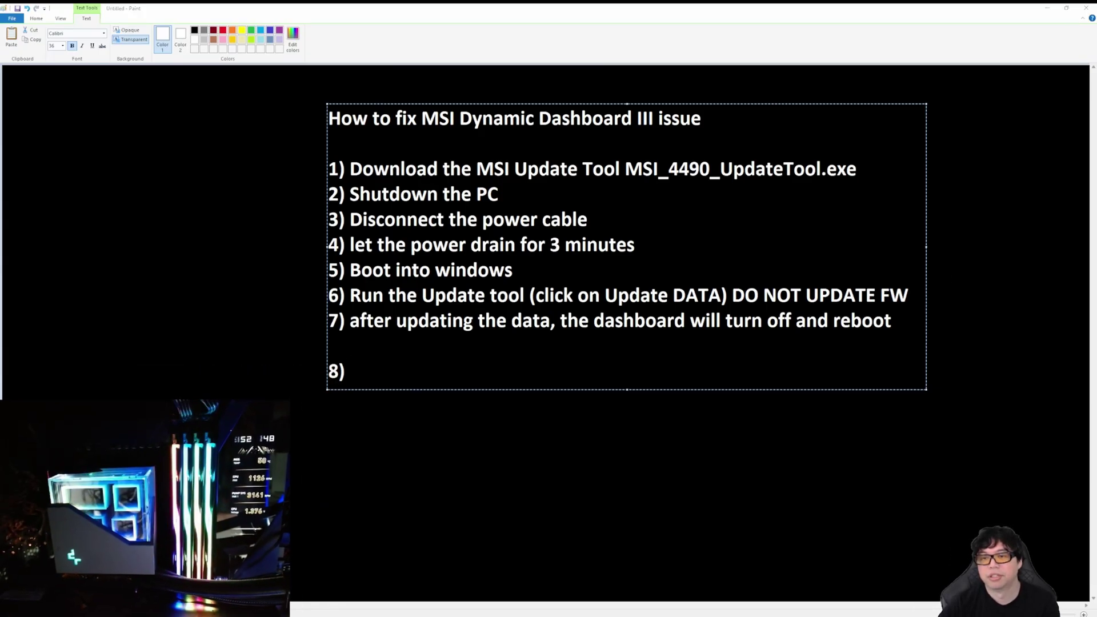
text(Dow)
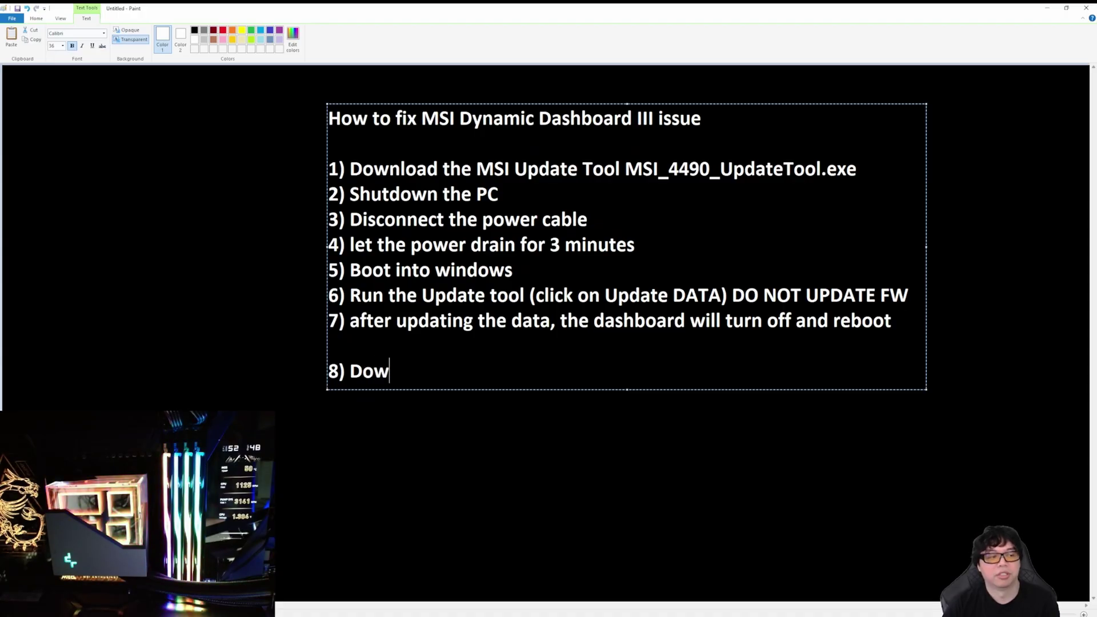
text(ngrade teh)
key(BackSpace)
key(BackSpace)
text(he X870E )
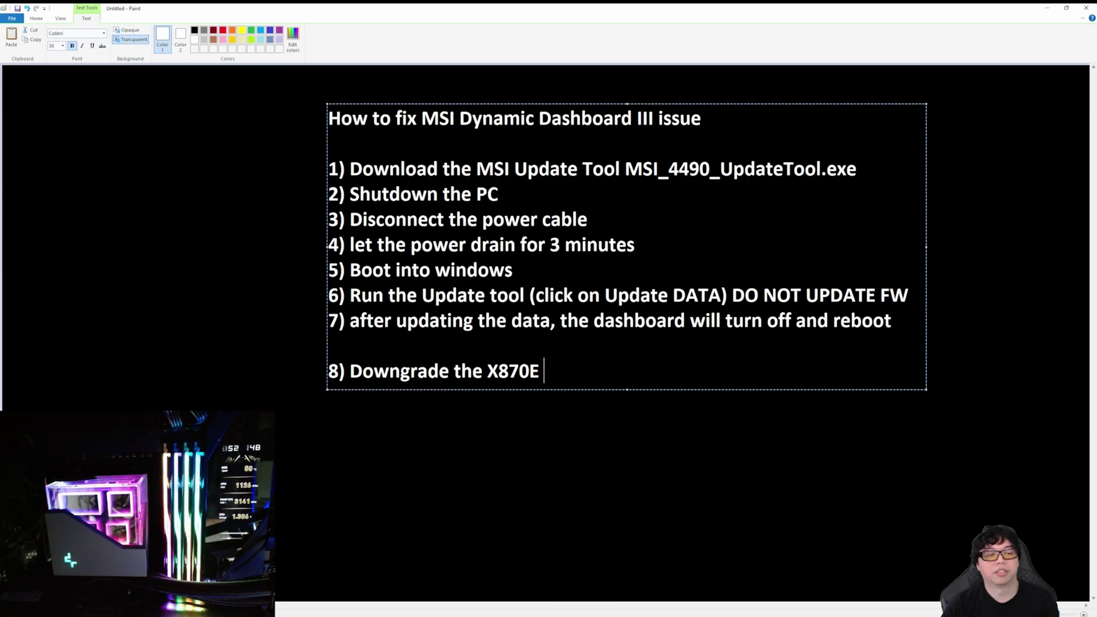
text(Godlike BIOS )
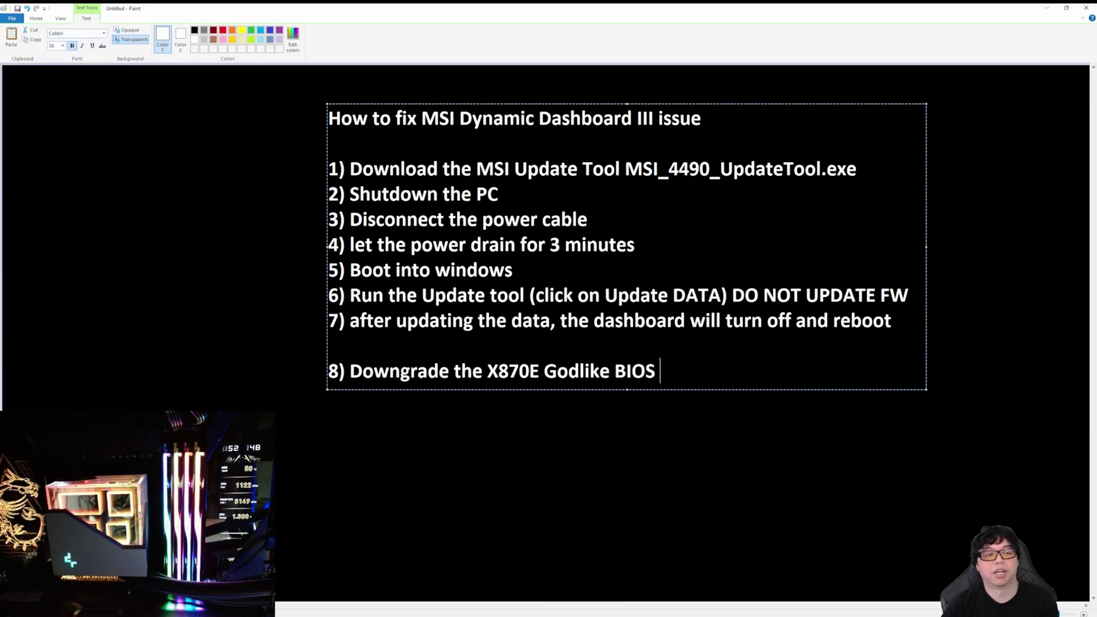
text(back to A15)
drag(762, 371, 373, 369)
click(658, 364)
click(669, 341)
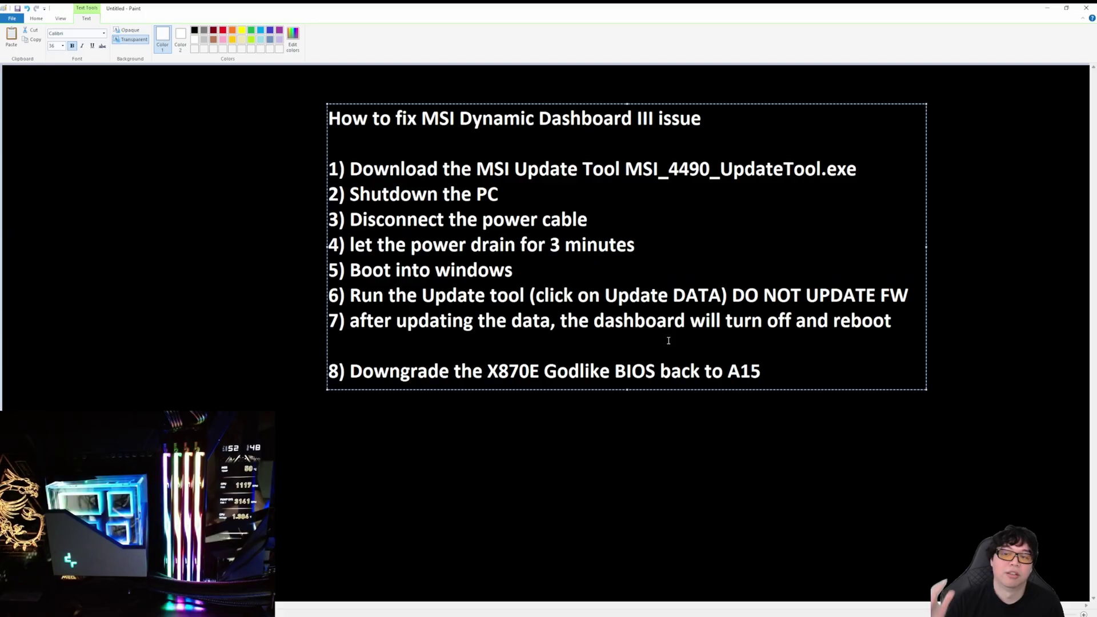
drag(769, 370, 348, 370)
click(775, 370)
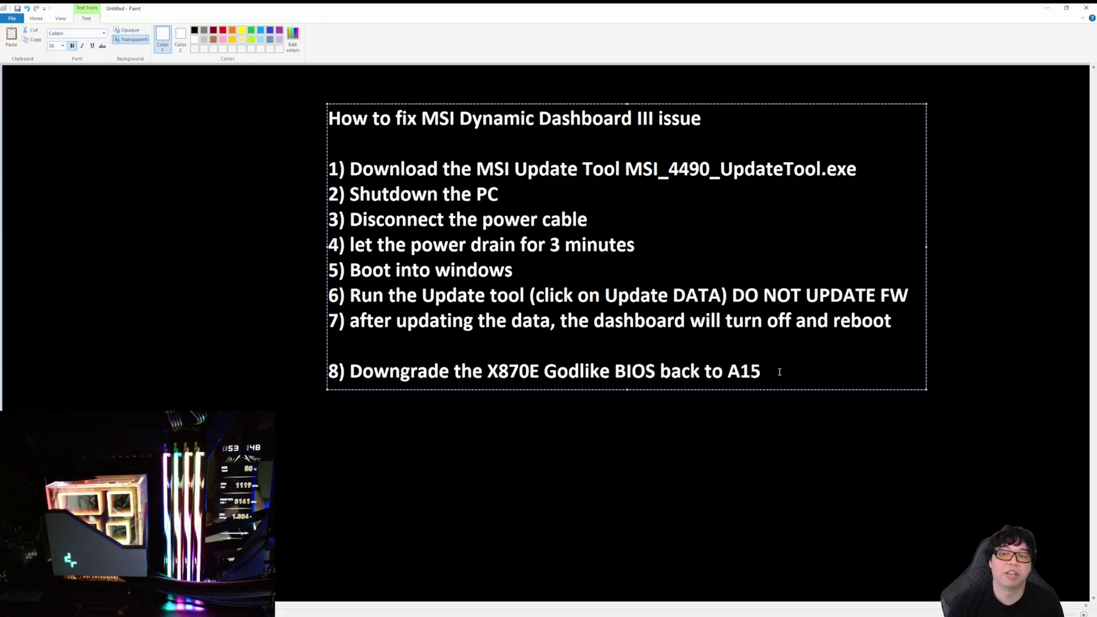